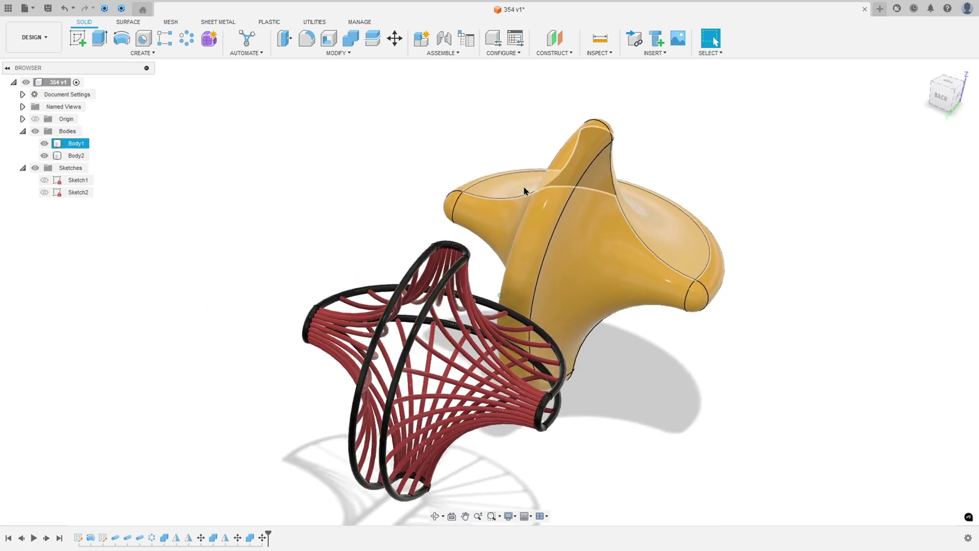
# Replay the finished spinning-top model's timeline from the beginning.
pyautogui.click(34, 538)
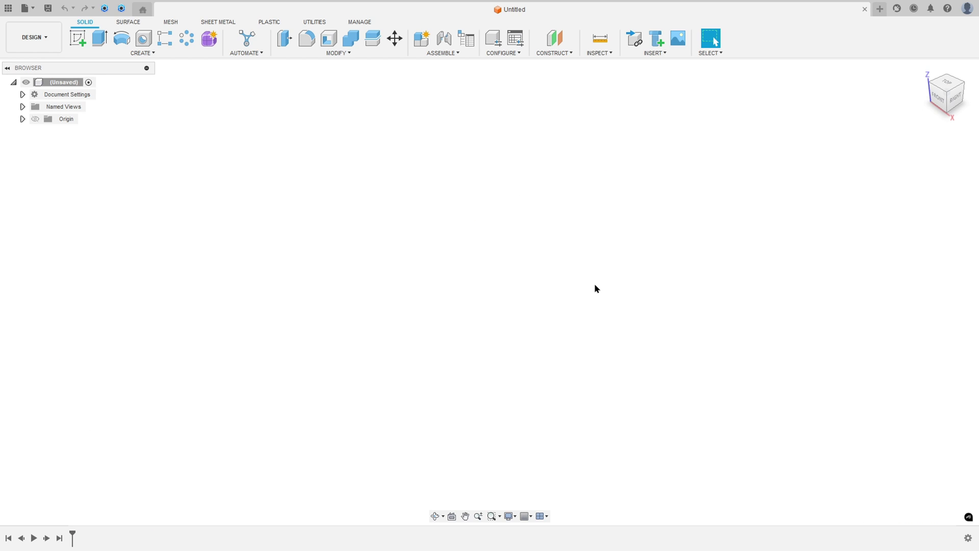
# Start a front-plane sketch with a 3 mm horizontal construction line from the origin.
pyautogui.click(77, 39)
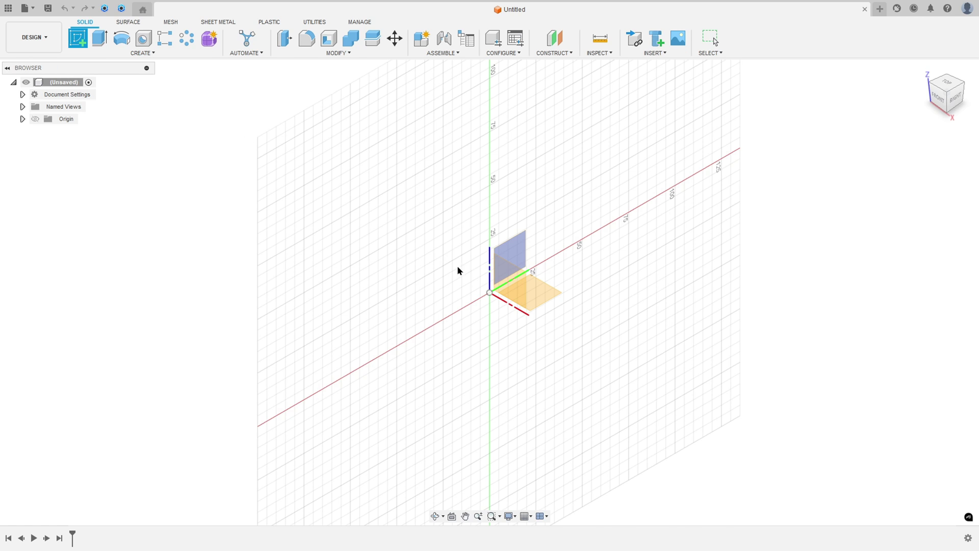
pyautogui.click(515, 279)
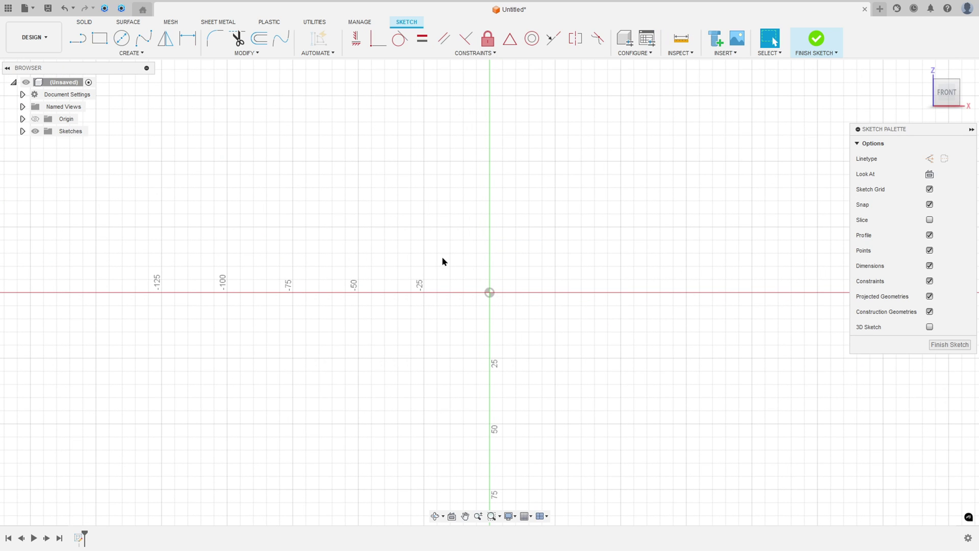
pyautogui.click(76, 38)
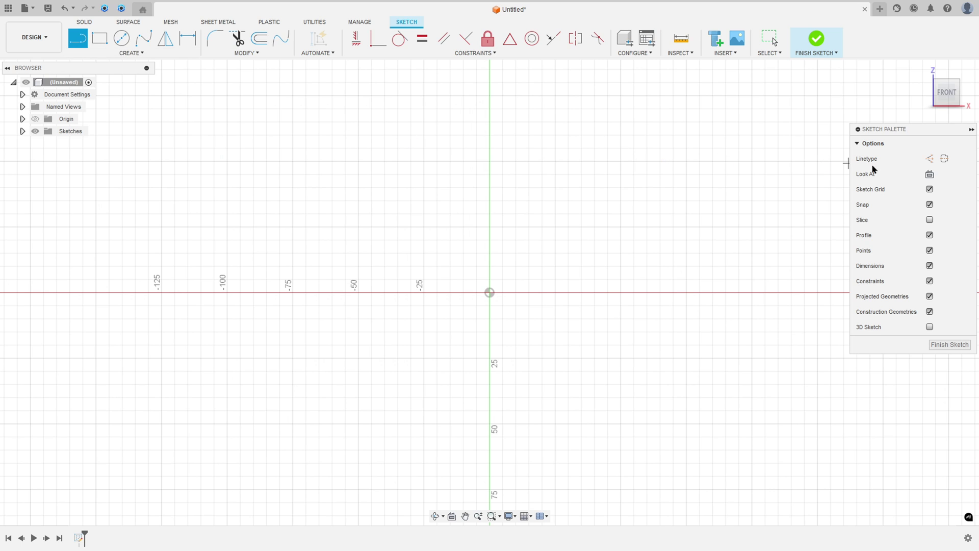
pyautogui.click(930, 159)
pyautogui.scroll(5, 459, 287)
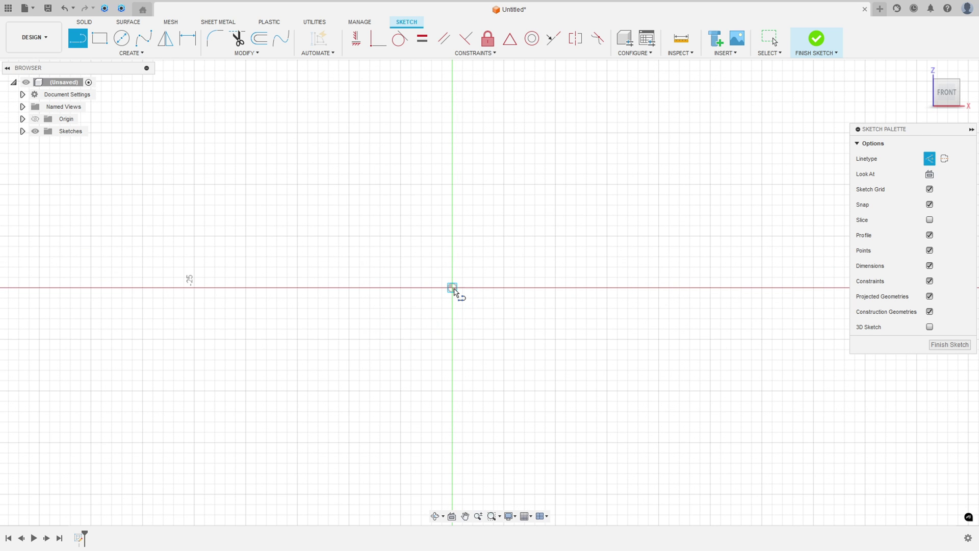
pyautogui.click(453, 288)
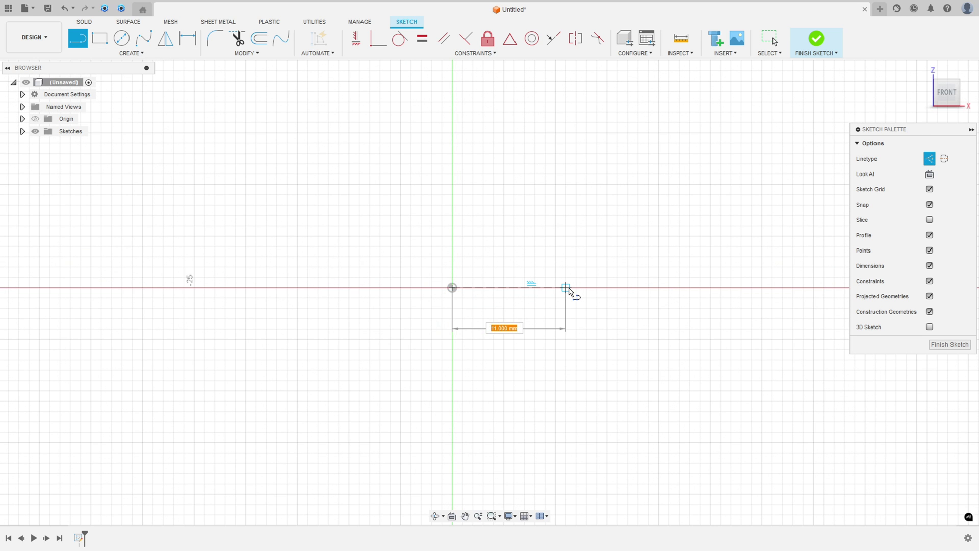
pyautogui.write('3')
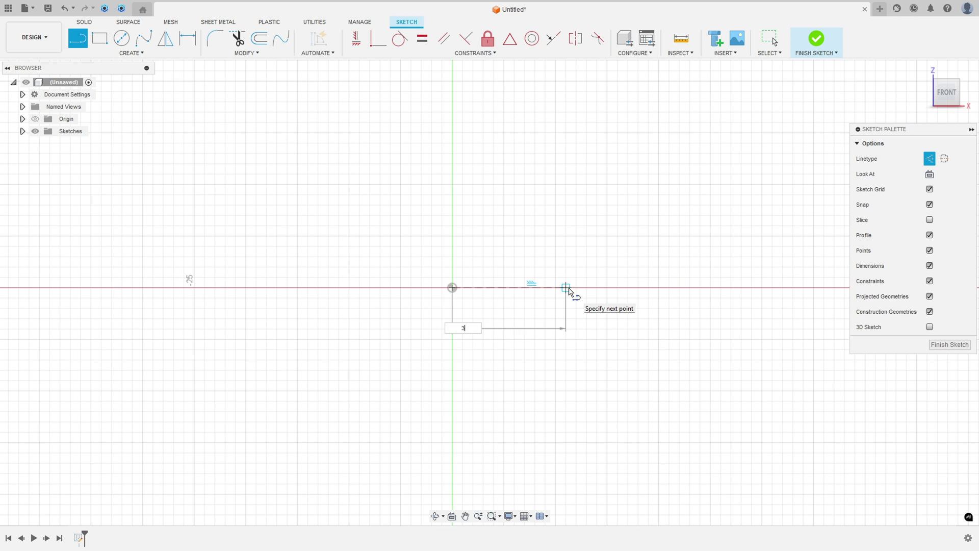
pyautogui.press('Return')
pyautogui.press('Escape')
pyautogui.scroll(3, 425, 331)
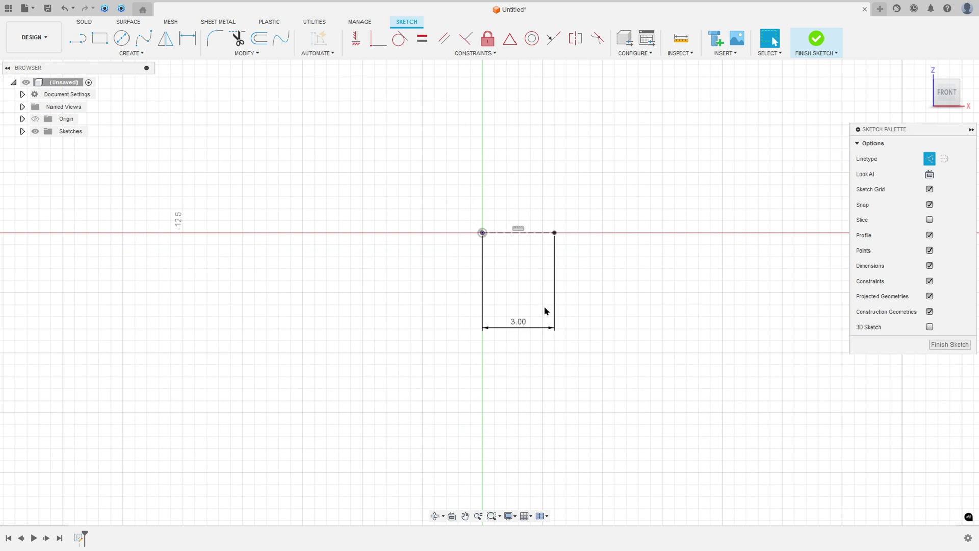
pyautogui.scroll(2, 545, 310)
pyautogui.moveTo(505, 334); pyautogui.dragTo(513, 228)
pyautogui.moveTo(535, 158); pyautogui.dragTo(515, 274, button='middle')
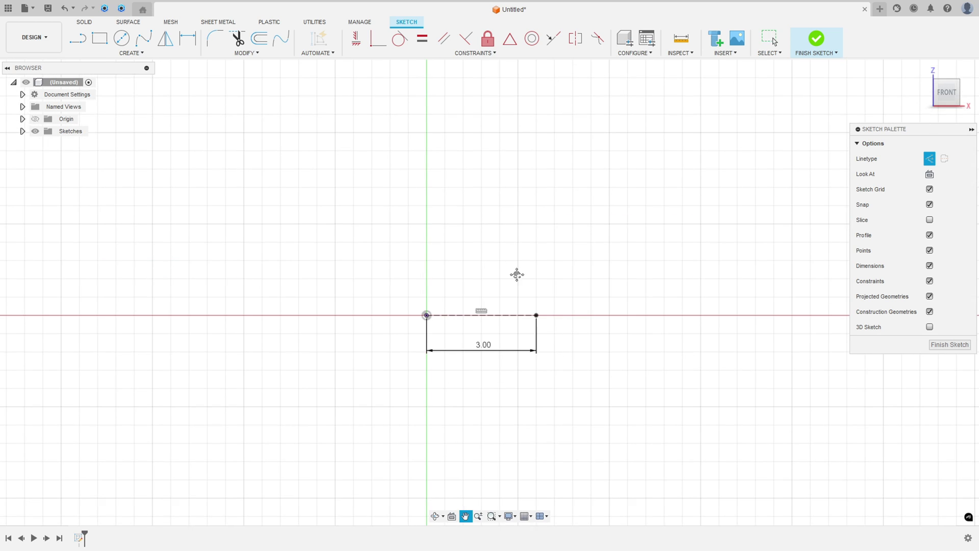
# Draw a normal 3 mm vertical line up from the origin.
pyautogui.click(78, 37)
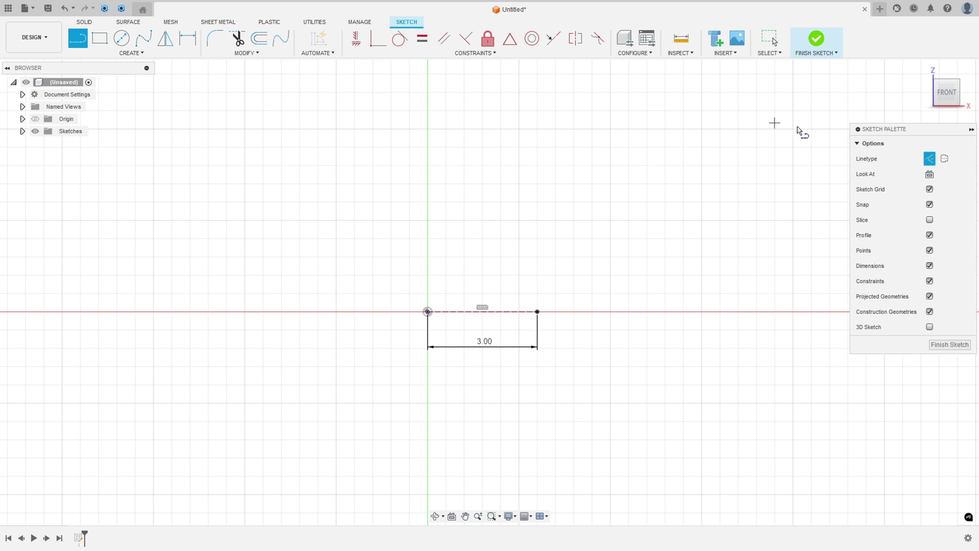
pyautogui.click(929, 160)
pyautogui.moveTo(427, 311); pyautogui.dragTo(424, 199)
pyautogui.write('3')
pyautogui.press('Return')
pyautogui.press('Escape')
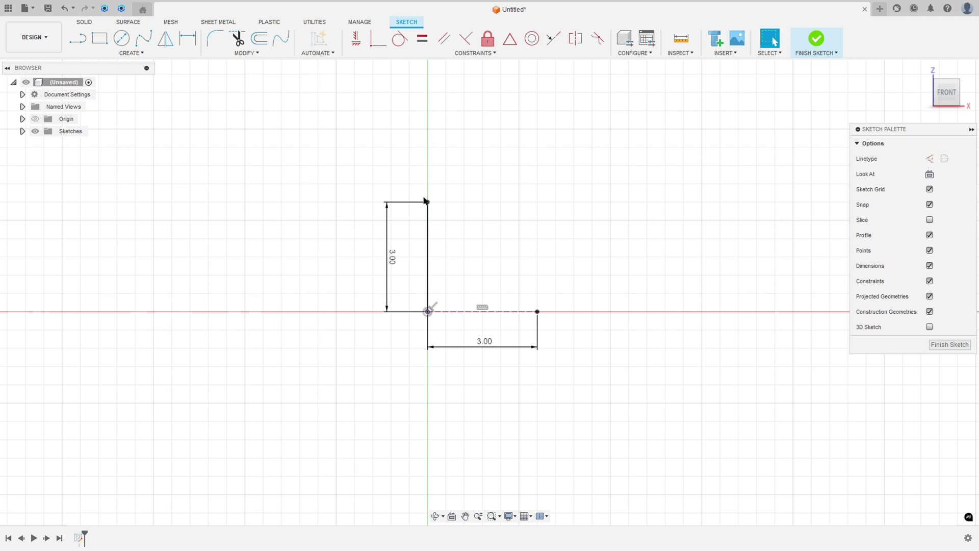
pyautogui.scroll(3, 416, 240)
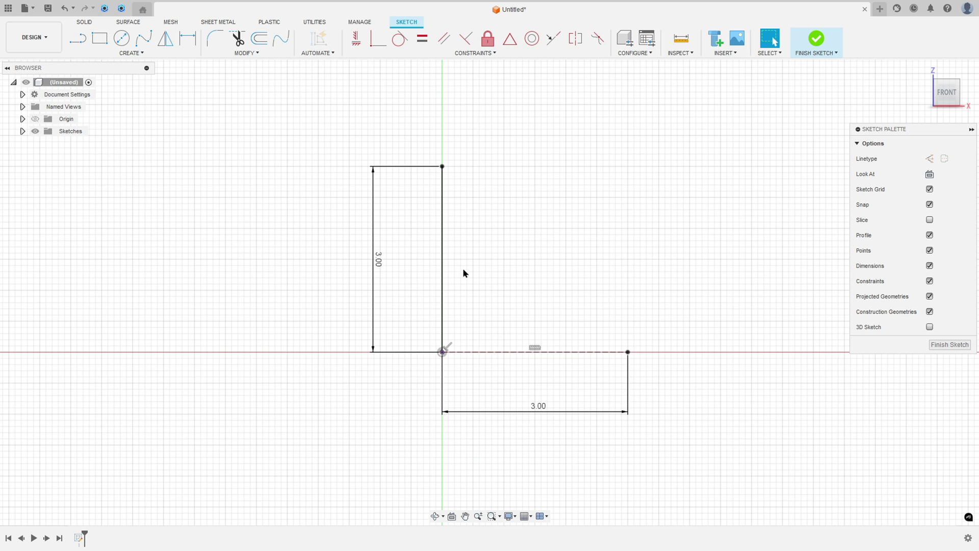
# Draw a 90° centre-point arc at the top of the vertical line.
pyautogui.click(137, 54)
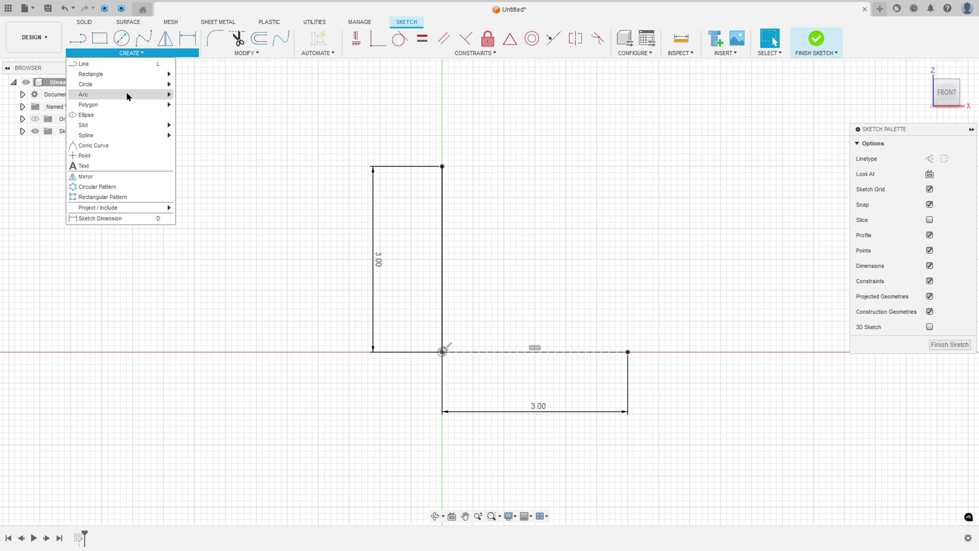
pyautogui.moveTo(130, 94)
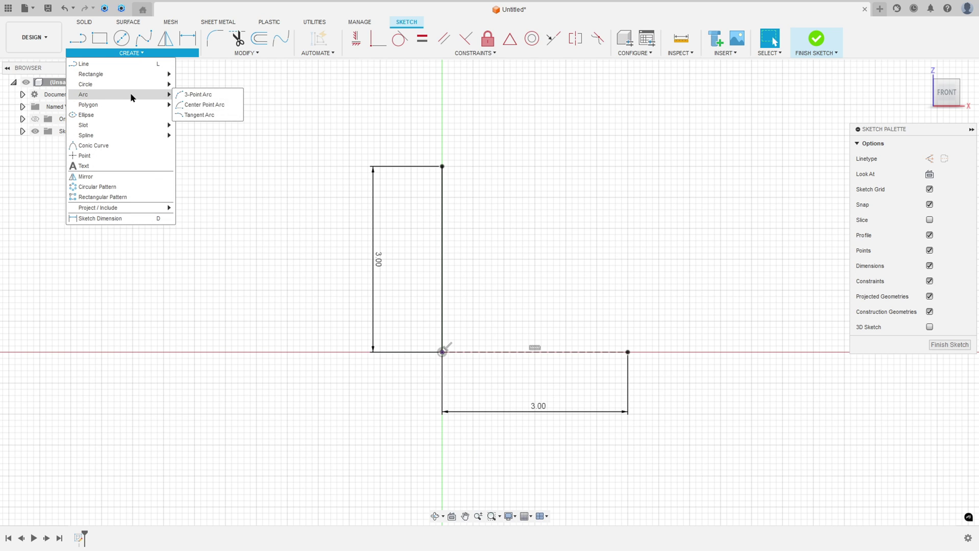
pyautogui.click(198, 105)
pyautogui.click(443, 203)
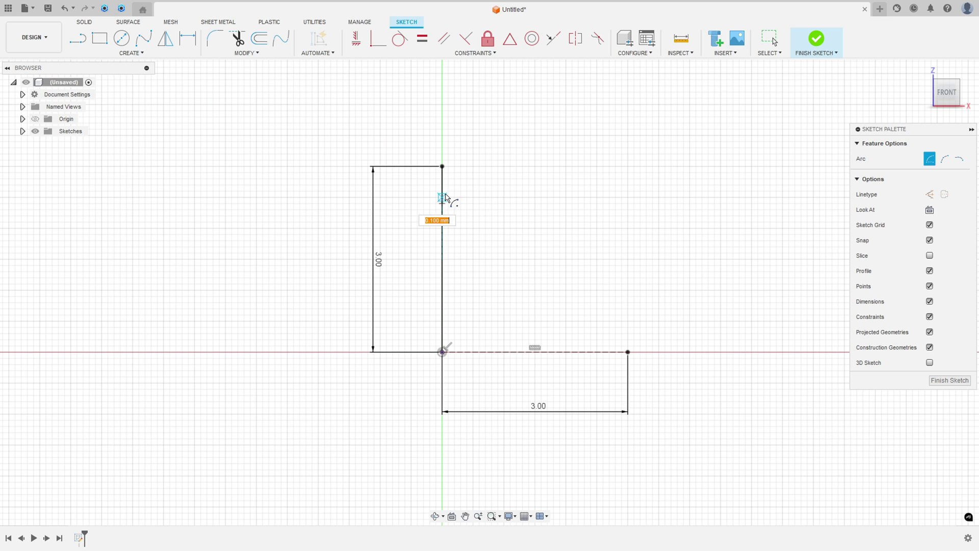
pyautogui.click(442, 166)
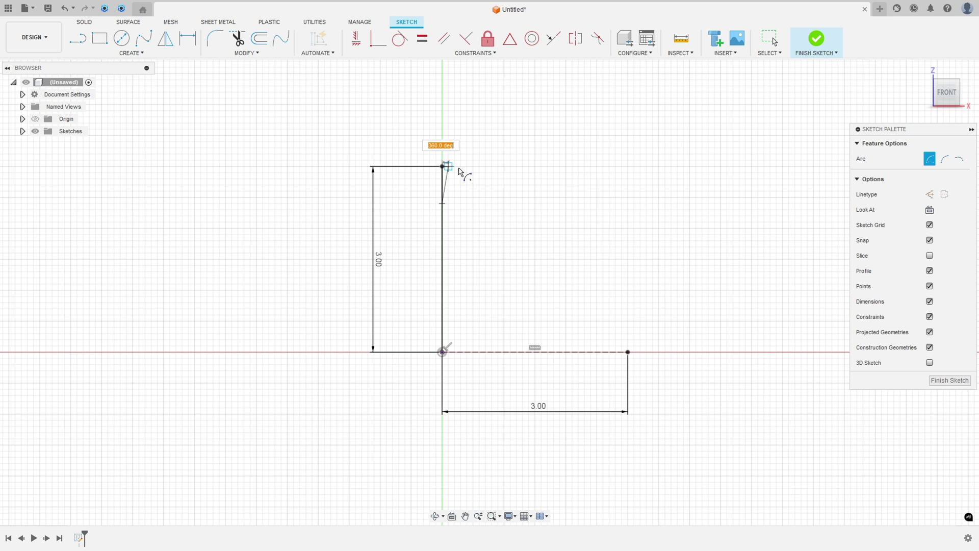
pyautogui.click(489, 205)
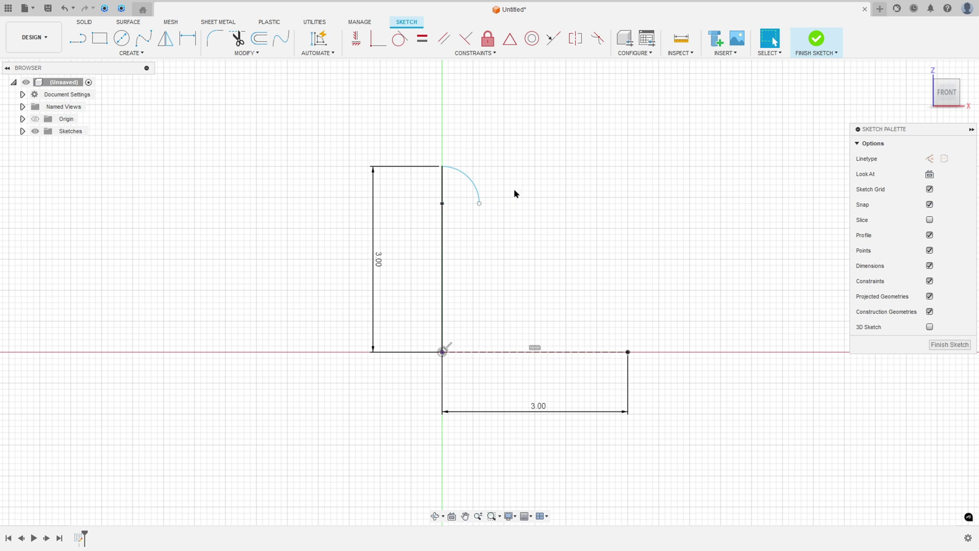
# Dimension the arc's radius to 0.35.
pyautogui.click(188, 38)
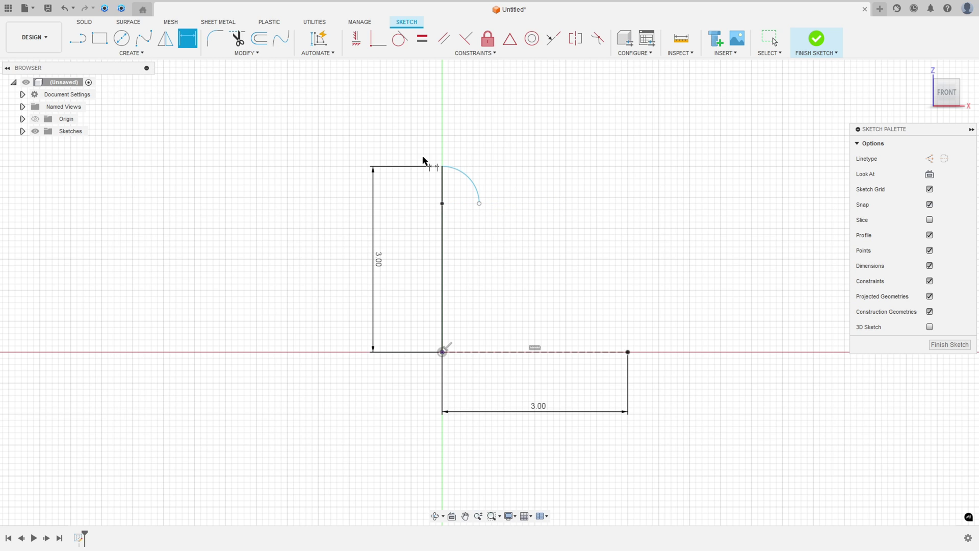
pyautogui.click(464, 176)
pyautogui.click(517, 159)
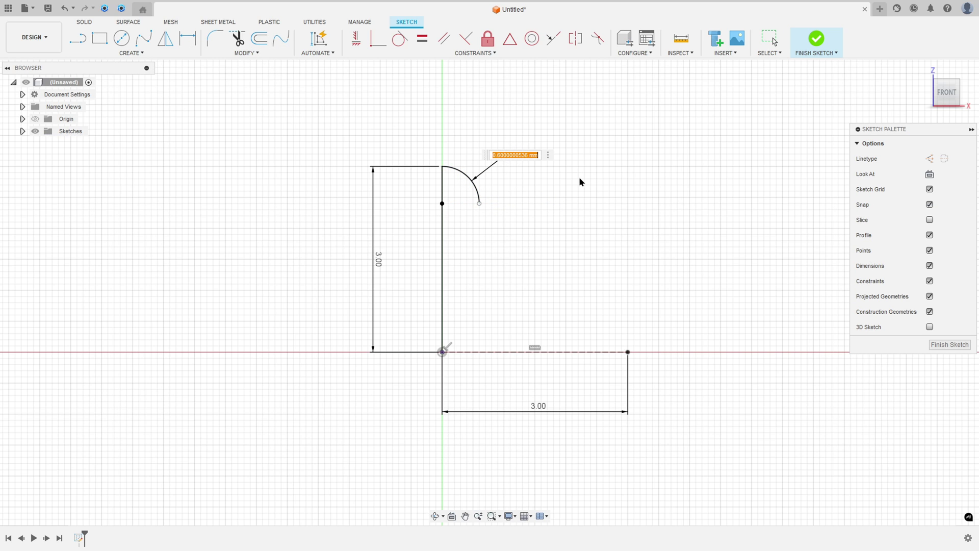
pyautogui.write('0,35')
pyautogui.press('Return')
pyautogui.scroll(2, 466, 197)
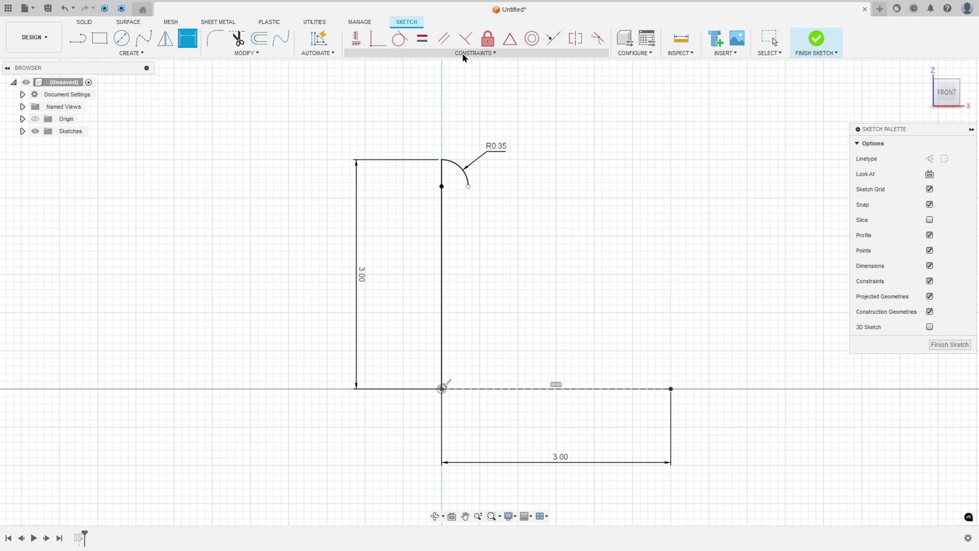
# Constrain the arc's end point horizontally level with its centre.
pyautogui.click(356, 37)
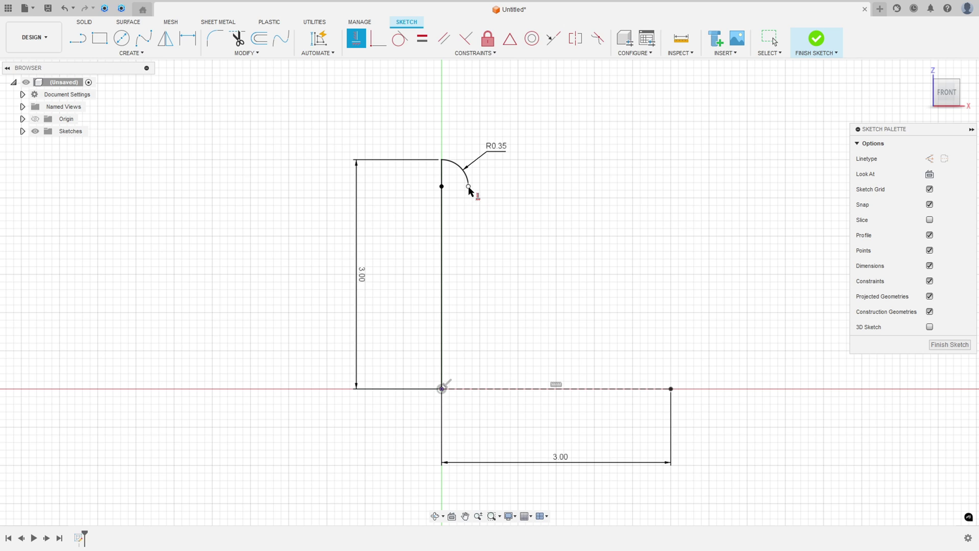
pyautogui.click(469, 187)
pyautogui.click(441, 186)
pyautogui.press('Escape')
# Draw a centre-point half-arc at the end of the 3.00 construction line.
pyautogui.click(143, 54)
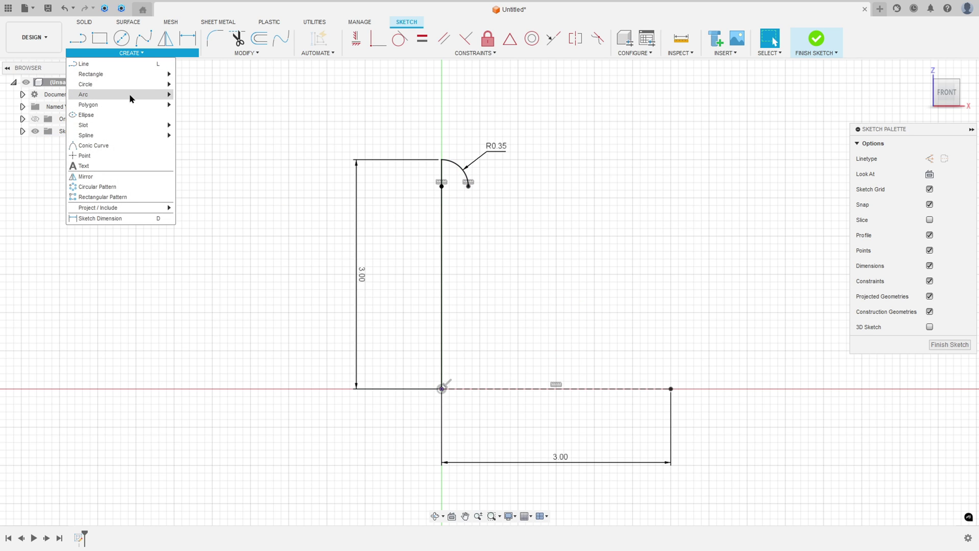
pyautogui.moveTo(161, 96)
pyautogui.click(201, 105)
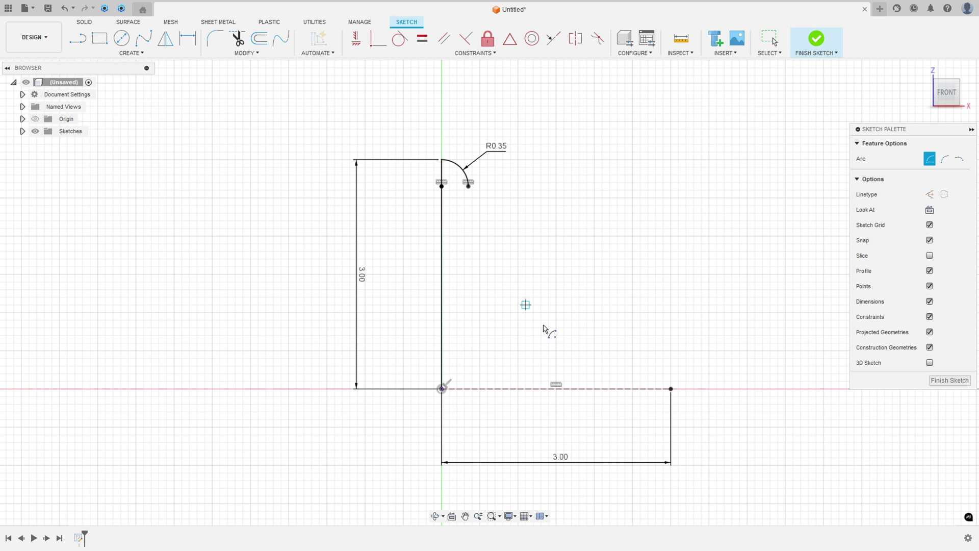
pyautogui.scroll(2, 649, 396)
pyautogui.click(600, 391)
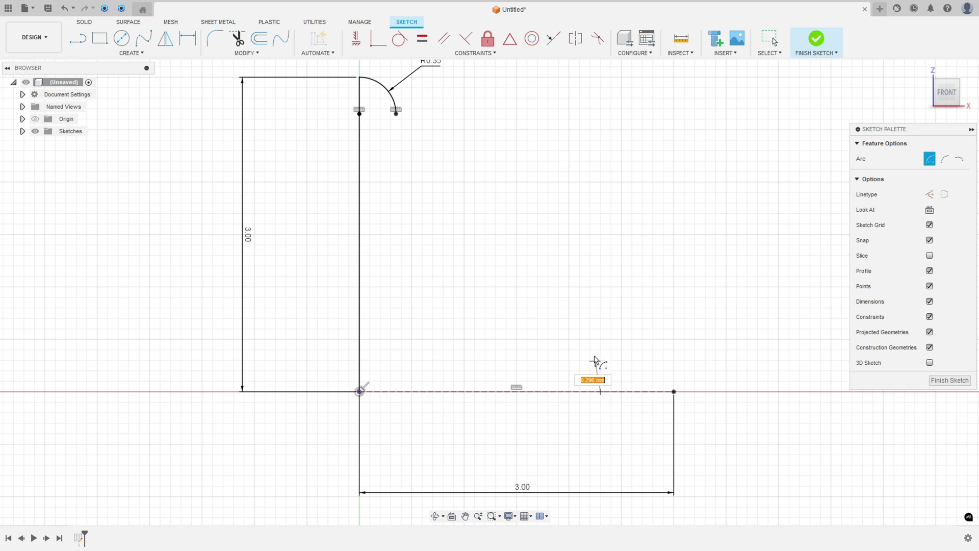
pyautogui.click(601, 328)
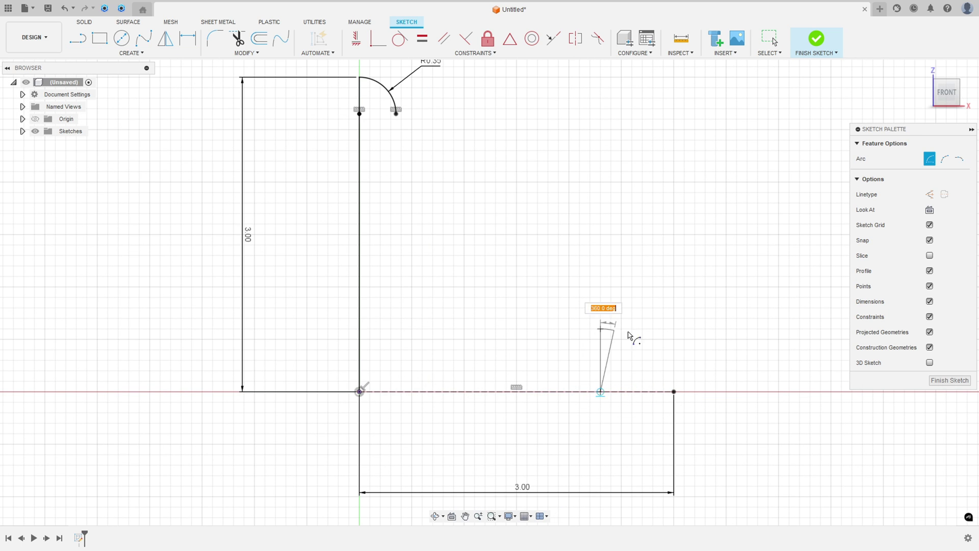
pyautogui.click(600, 444)
pyautogui.press('Escape')
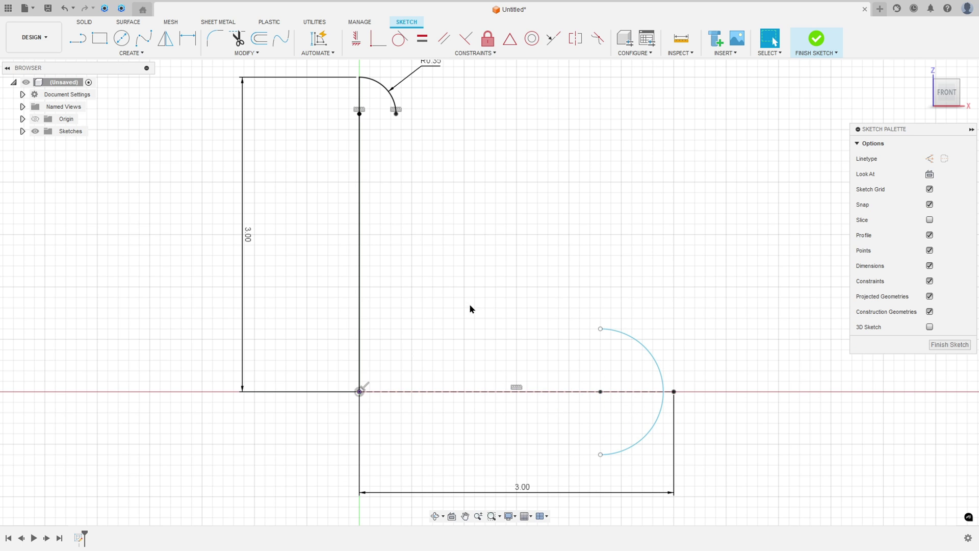
pyautogui.scroll(-2, 492, 329)
# Dimension the half-arc's radius to 0.35.
pyautogui.press('d')
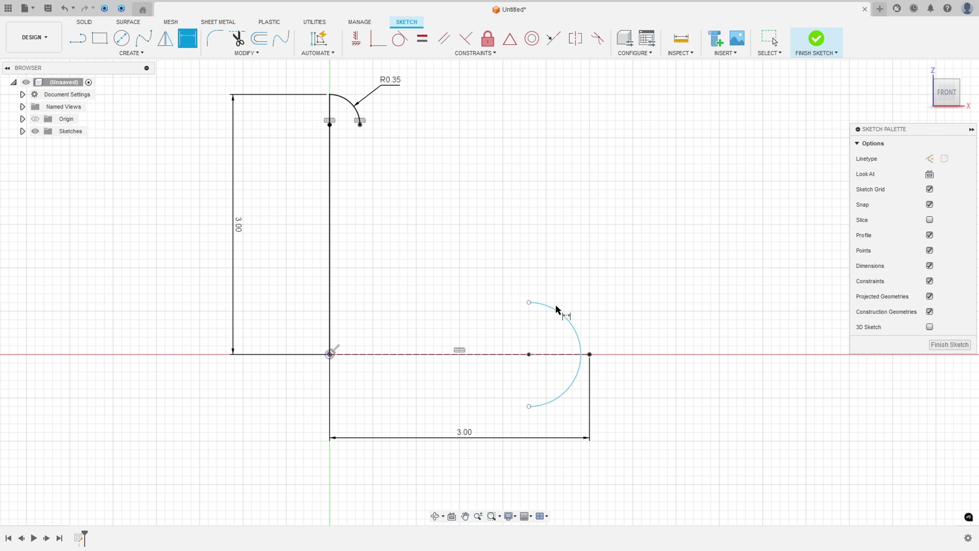
pyautogui.click(556, 308)
pyautogui.click(631, 274)
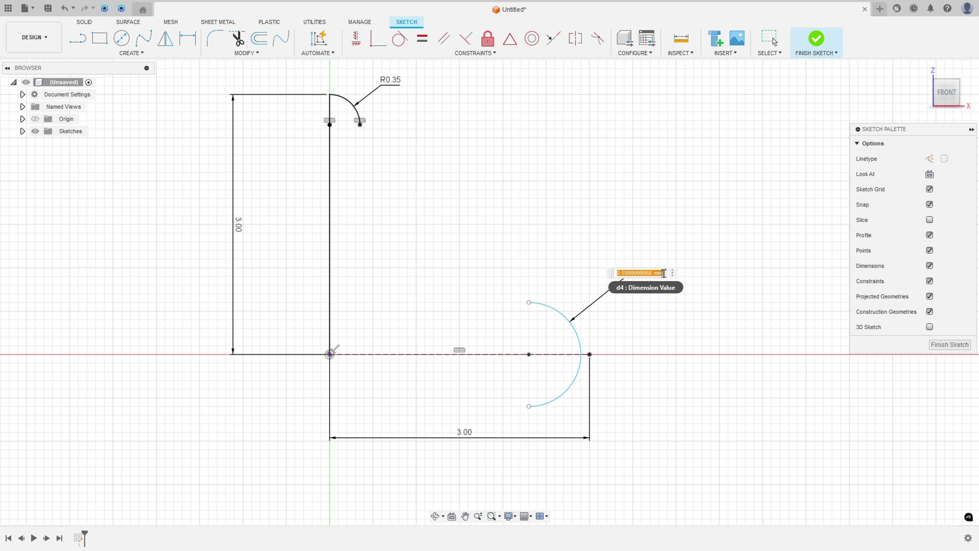
pyautogui.write('0,35')
pyautogui.press('Return')
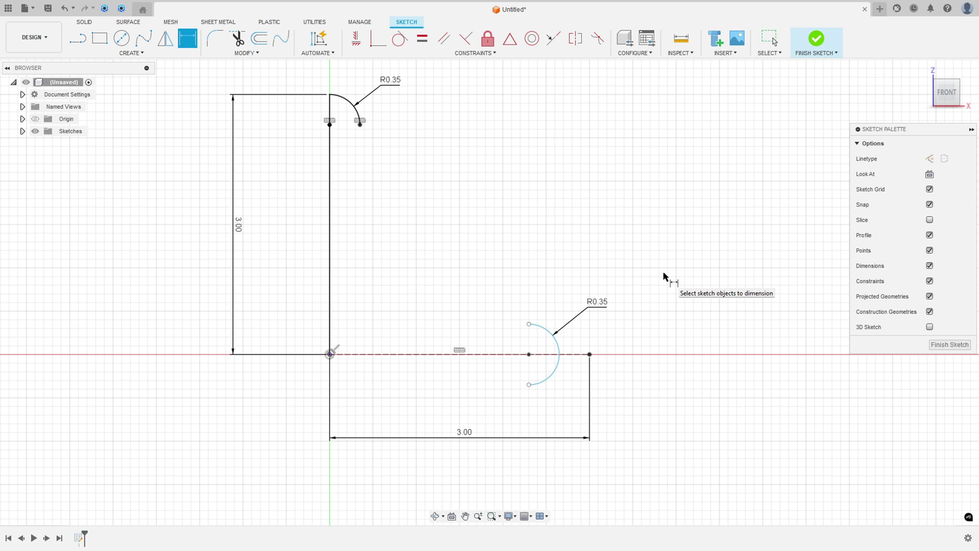
# Vertically align the half-arc's endpoints and centre, and attach it to the 3.00 line's end.
pyautogui.click(356, 40)
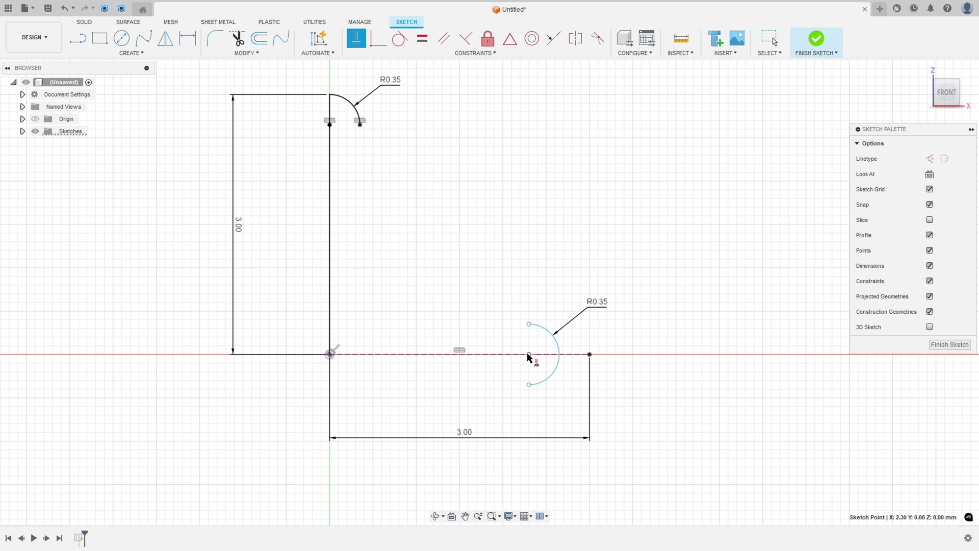
pyautogui.click(529, 324)
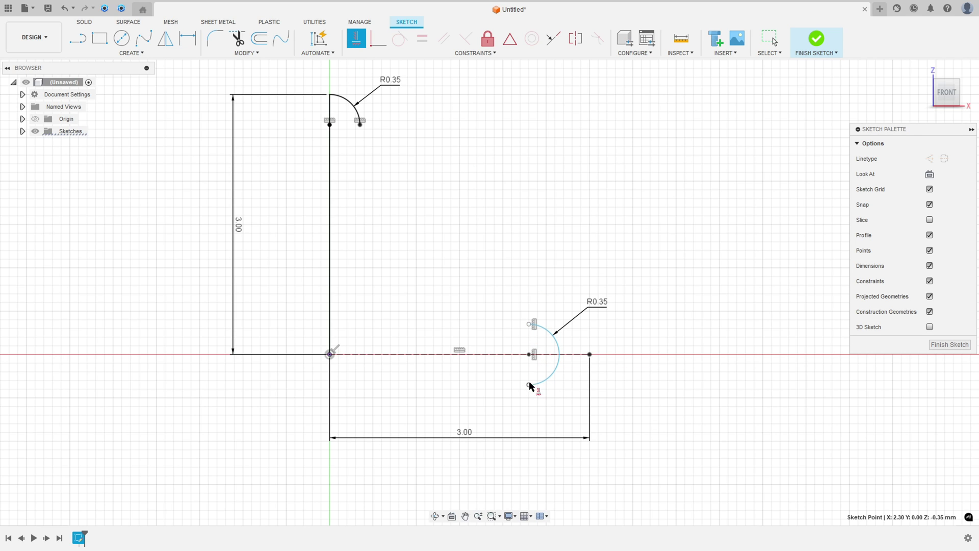
pyautogui.click(529, 354)
pyautogui.click(529, 384)
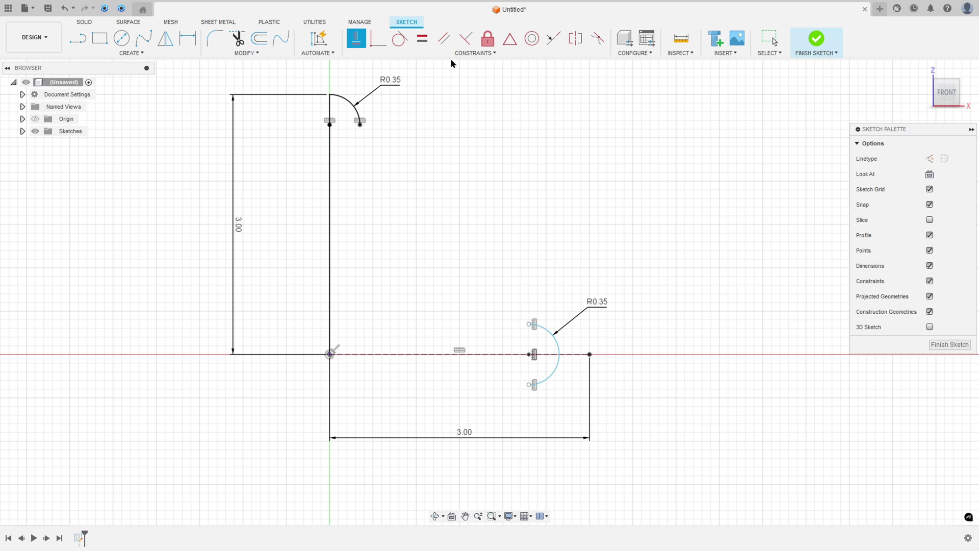
pyautogui.click(378, 39)
pyautogui.click(558, 344)
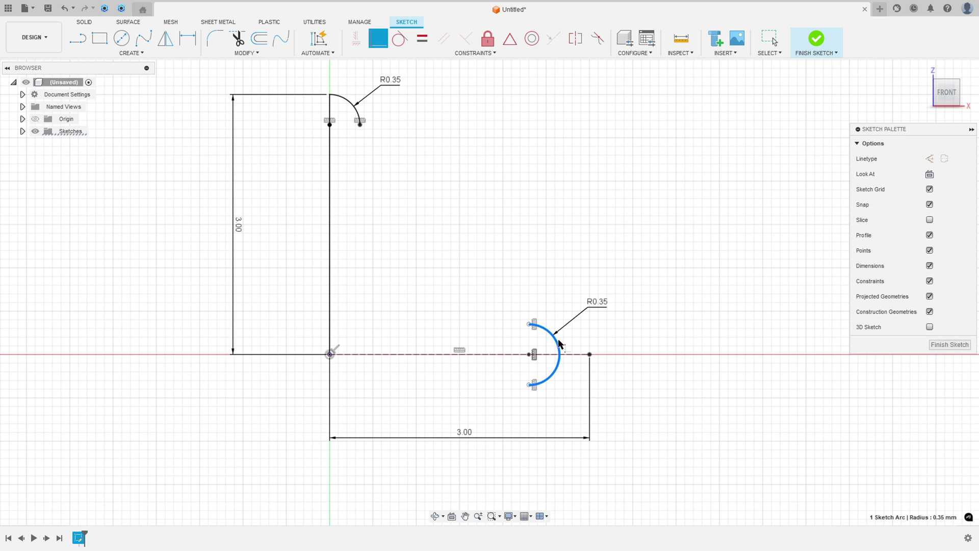
pyautogui.click(591, 356)
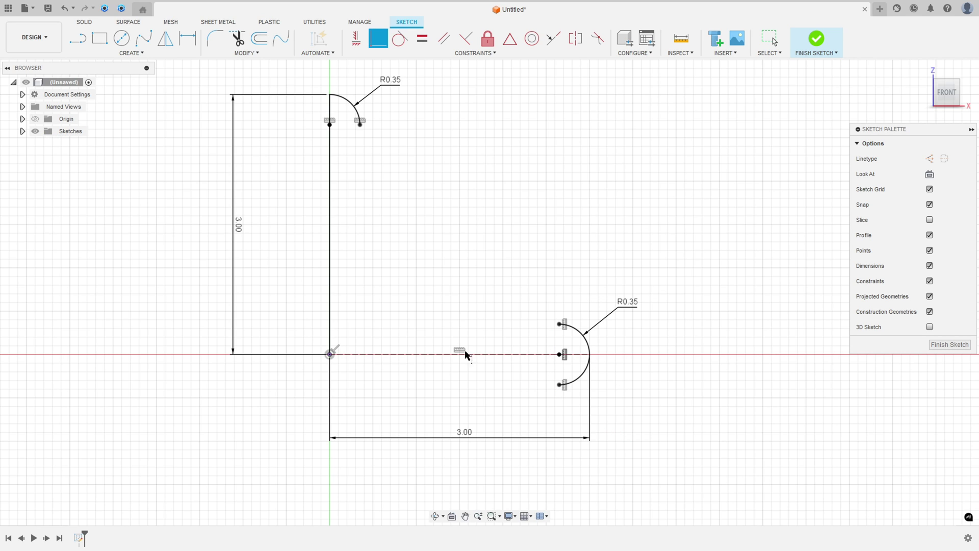
# Draw a three-point arc from the top corner arc to the half-arc's top.
pyautogui.click(136, 53)
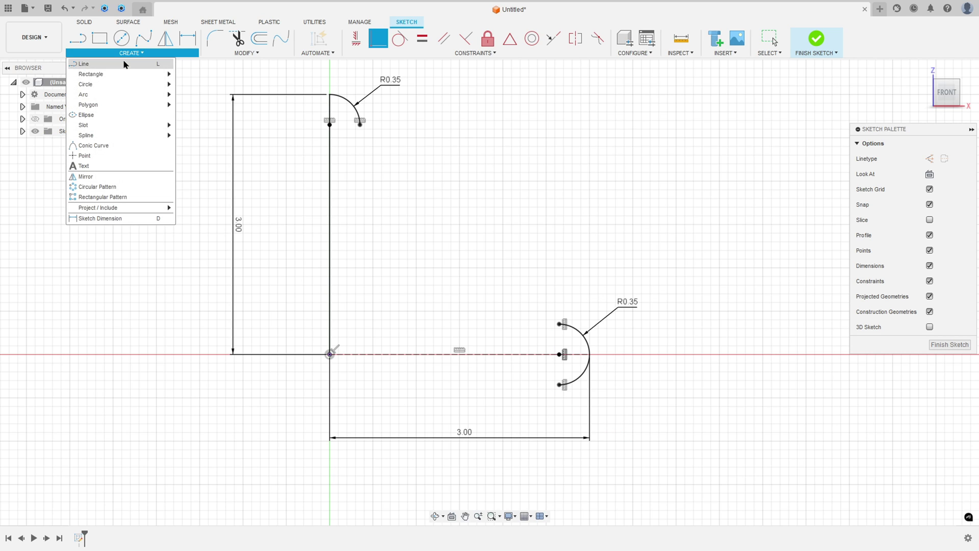
pyautogui.moveTo(122, 94)
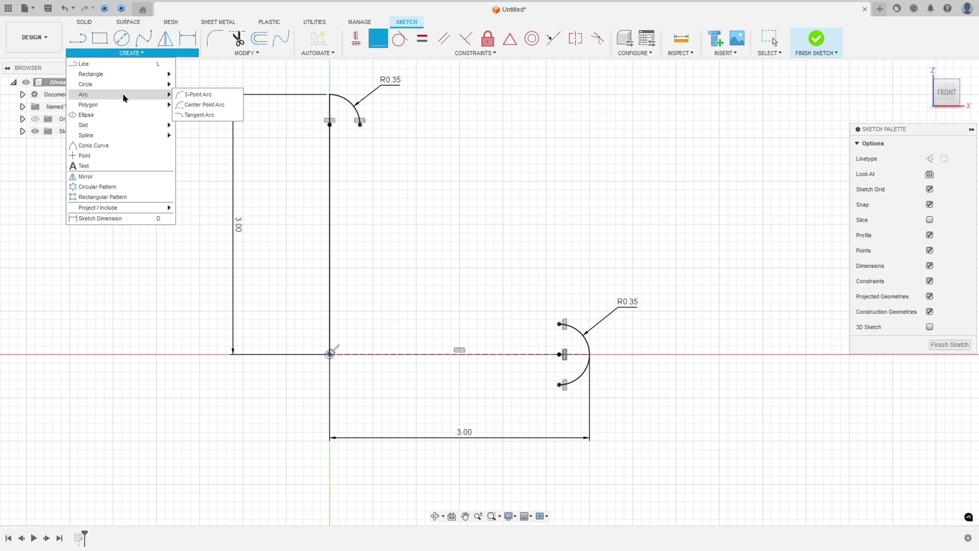
pyautogui.click(204, 98)
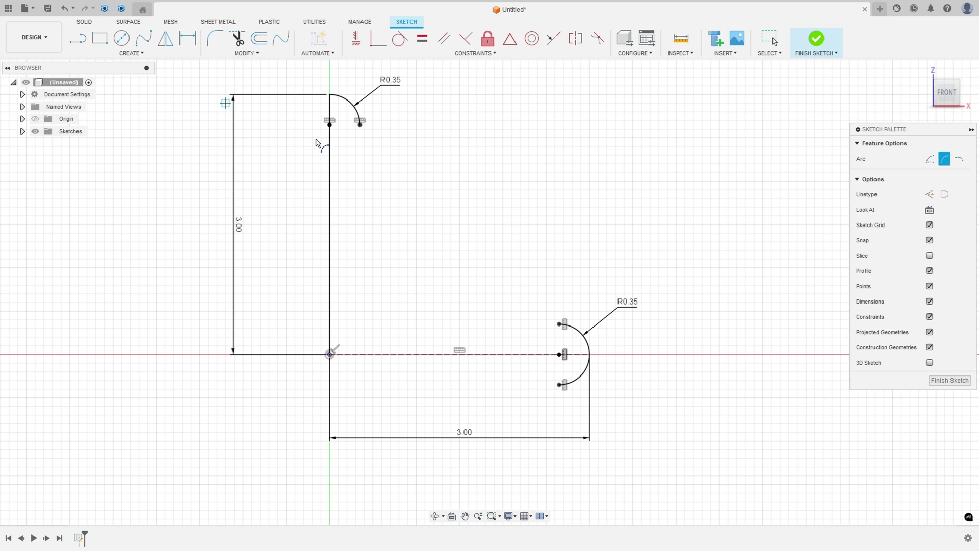
pyautogui.click(360, 125)
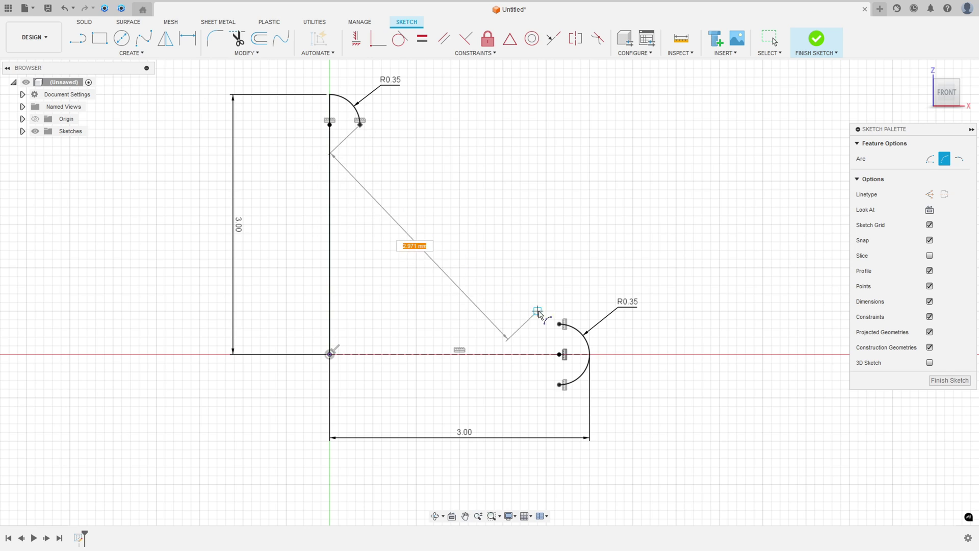
pyautogui.click(559, 324)
pyautogui.click(522, 324)
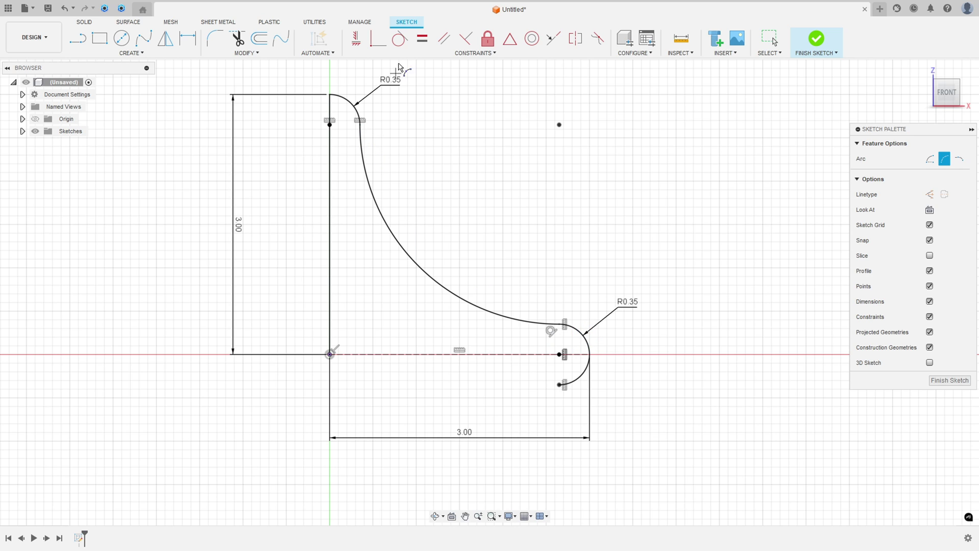
# Make the large arc tangent to the top corner arc.
pyautogui.click(401, 39)
pyautogui.click(363, 147)
pyautogui.click(359, 121)
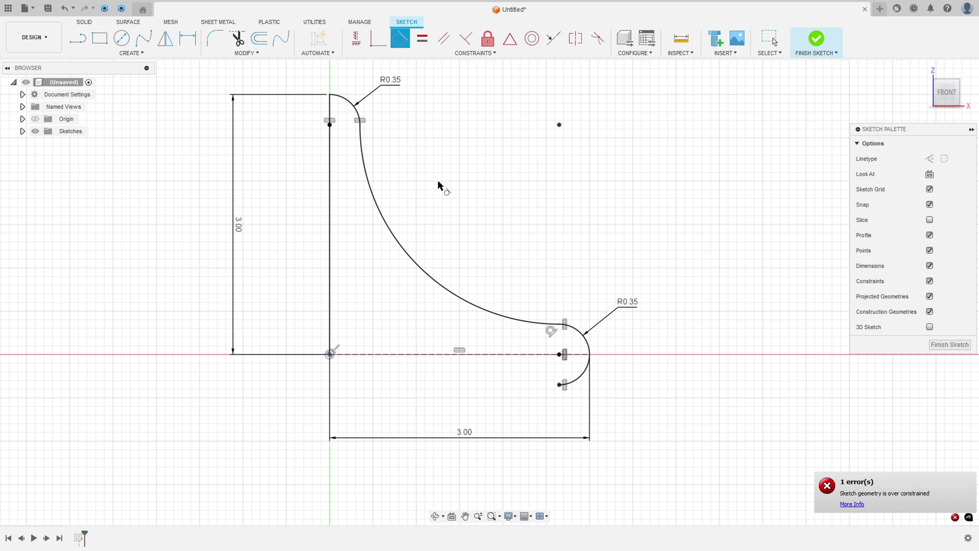
pyautogui.press('Escape')
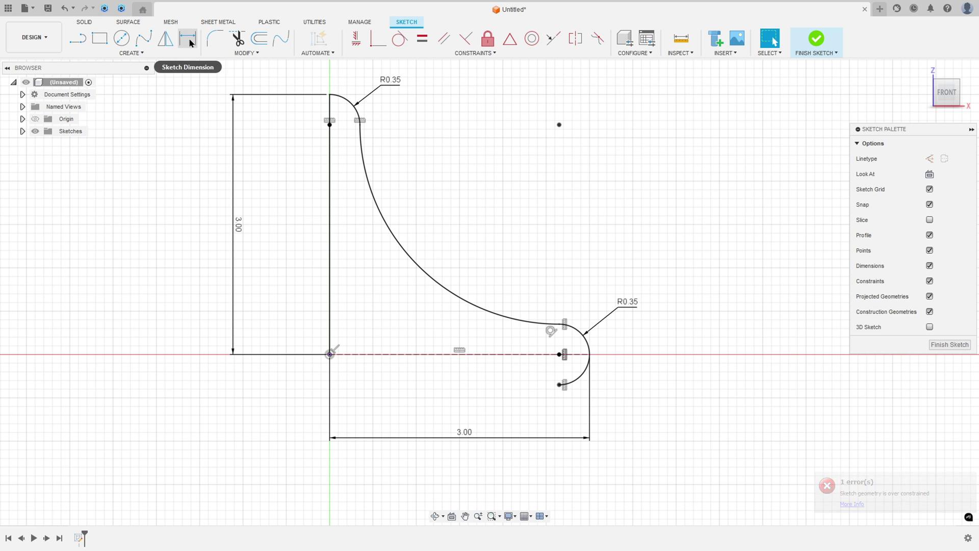
# Add a driven R2.30 reference dimension to the large arc.
pyautogui.click(188, 38)
pyautogui.click(388, 220)
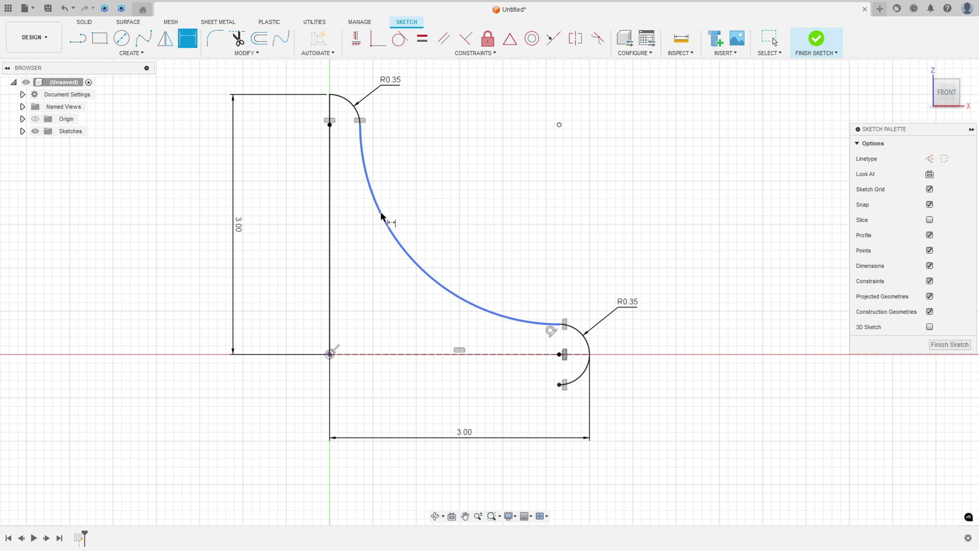
pyautogui.click(441, 190)
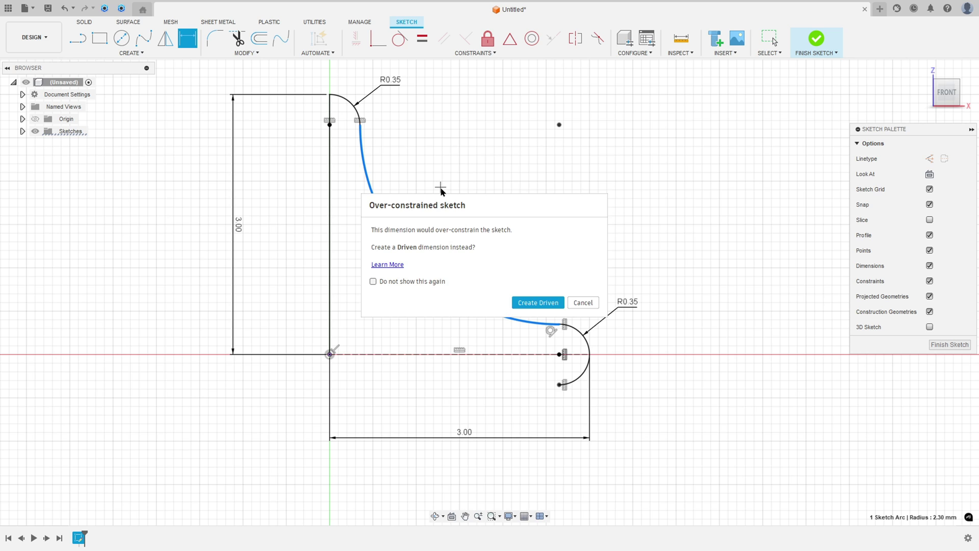
pyautogui.click(542, 303)
pyautogui.scroll(-2, 563, 286)
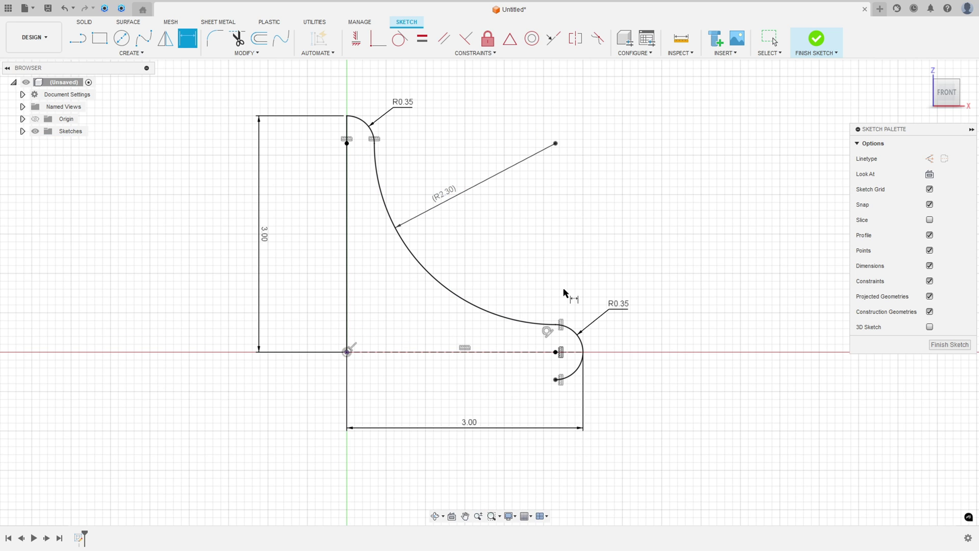
pyautogui.click(156, 54)
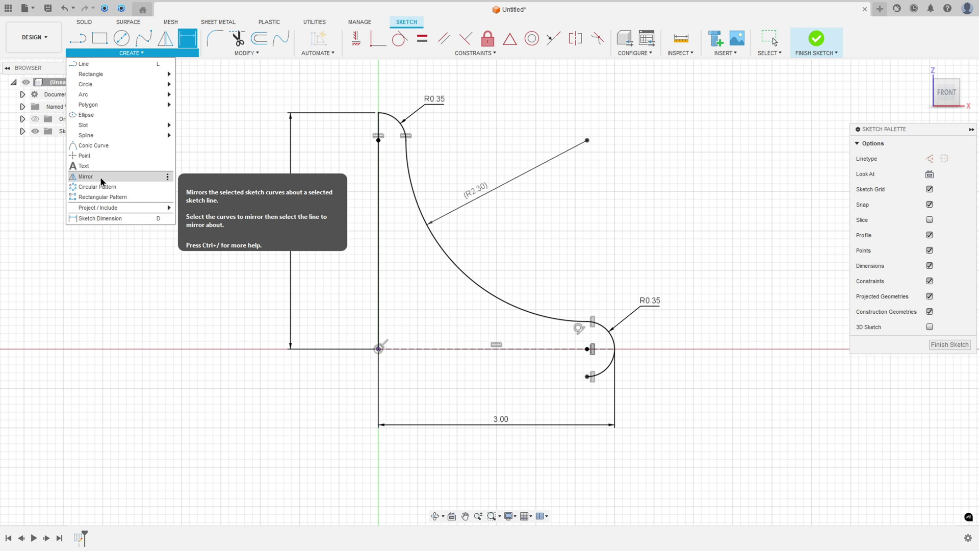
# Mirror the curve and vertical edge across the 3.00 baseline, then finish the sketch.
pyautogui.click(165, 39)
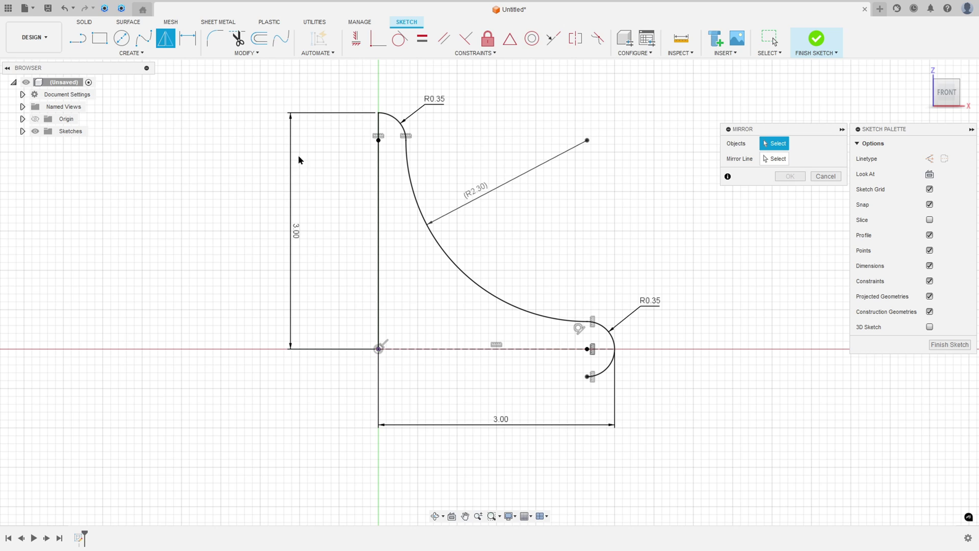
pyautogui.click(378, 185)
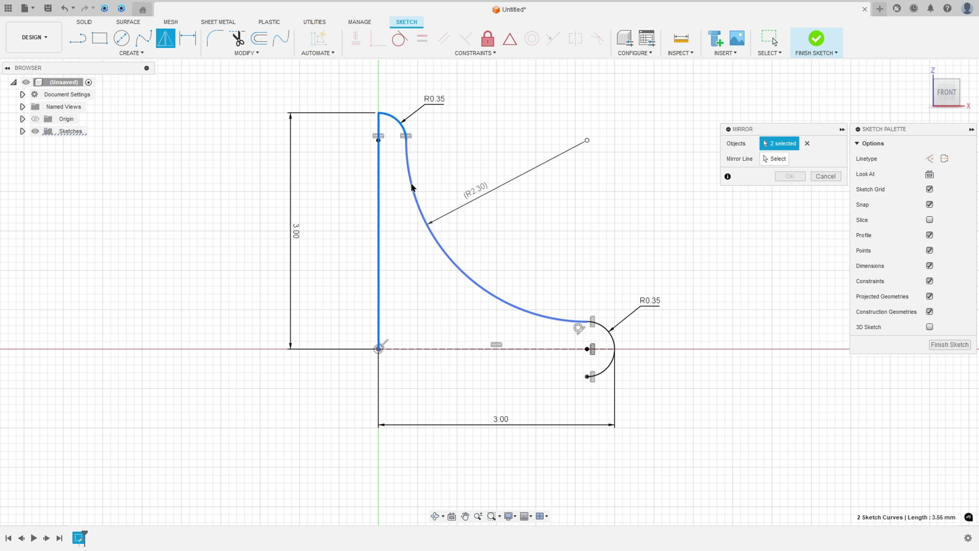
pyautogui.click(765, 158)
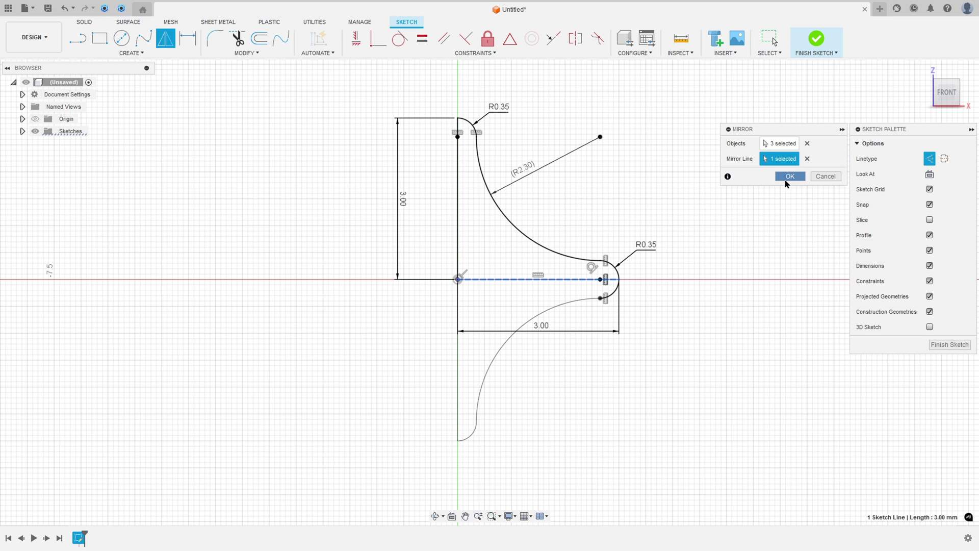
pyautogui.click(785, 179)
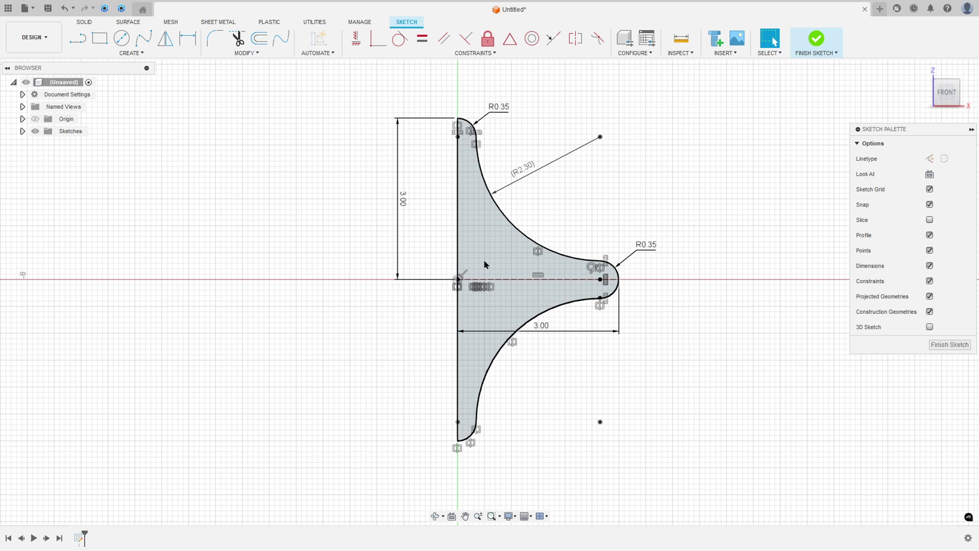
pyautogui.click(815, 39)
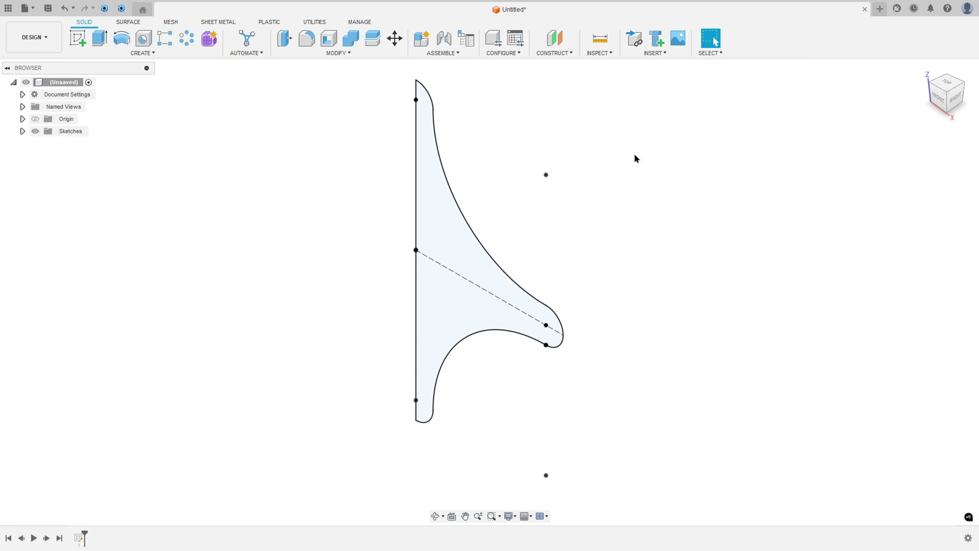
# Revolve the profile -180° about its vertical edge into a half-top body.
pyautogui.click(128, 44)
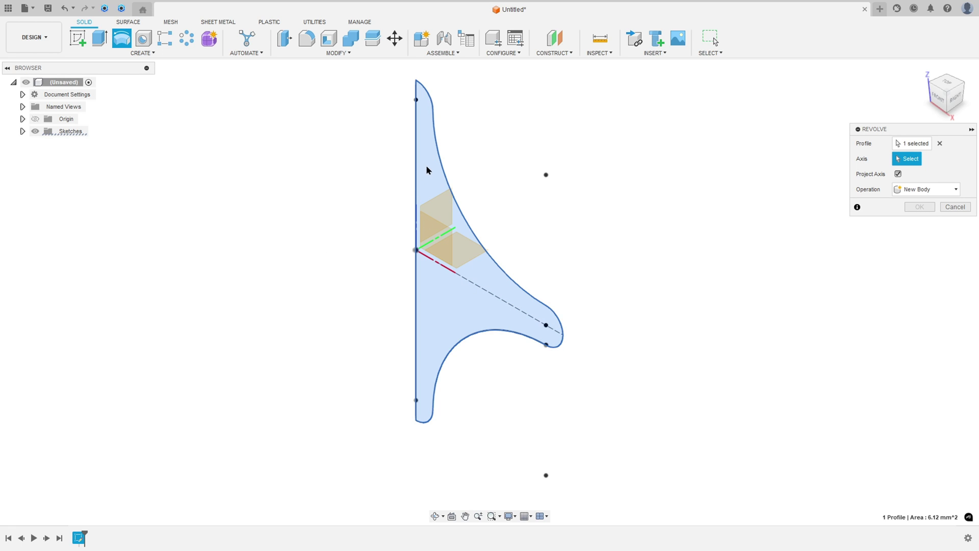
pyautogui.click(417, 238)
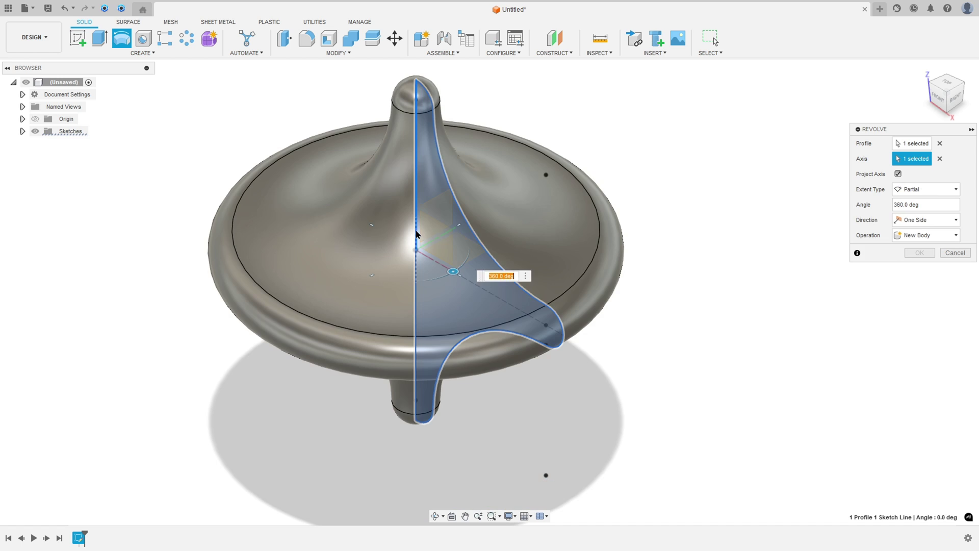
pyautogui.moveTo(930, 204); pyautogui.dragTo(894, 206)
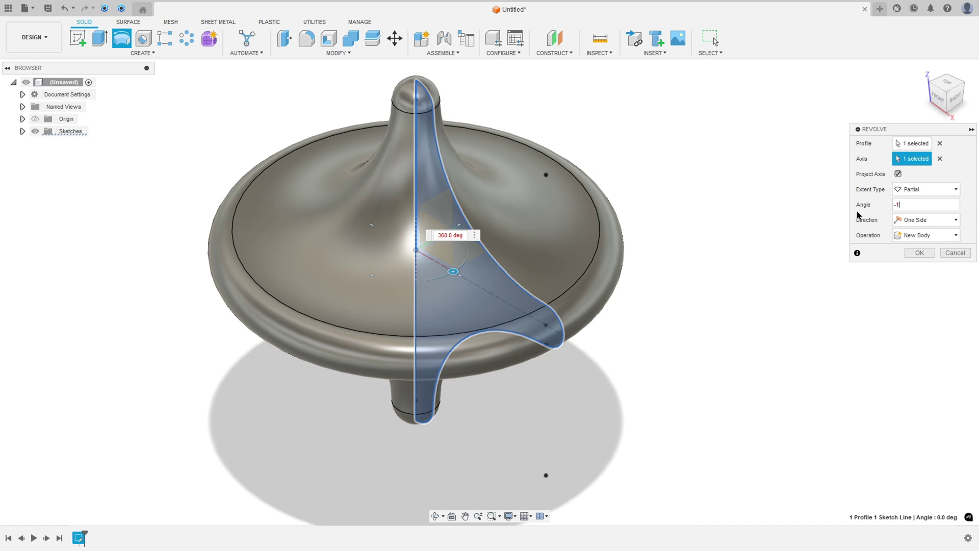
pyautogui.press('Return')
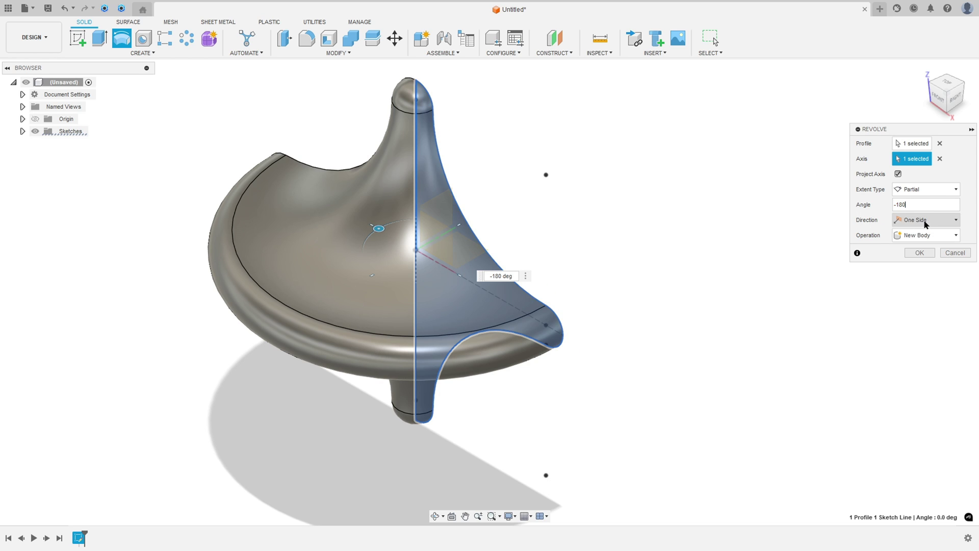
pyautogui.click(919, 253)
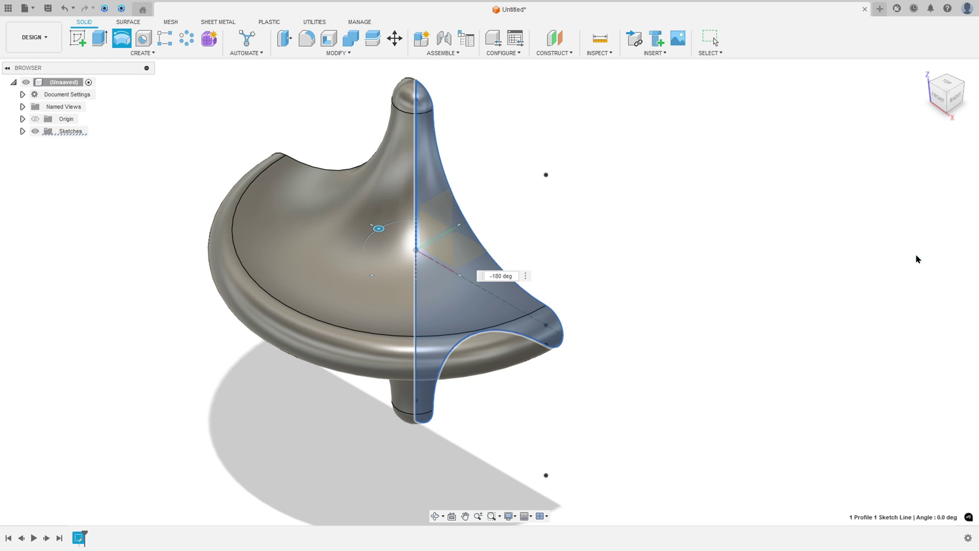
pyautogui.moveTo(580, 244); pyautogui.dragTo(686, 287, button='middle')
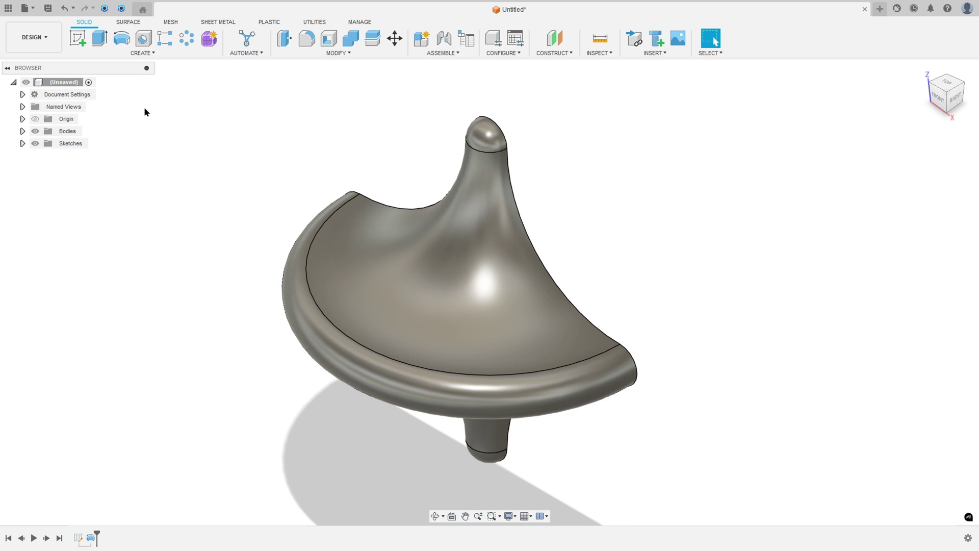
# In a new front-plane sketch, include the tip circle, side silhouette and inner rim edges as 3D geometry.
pyautogui.click(78, 39)
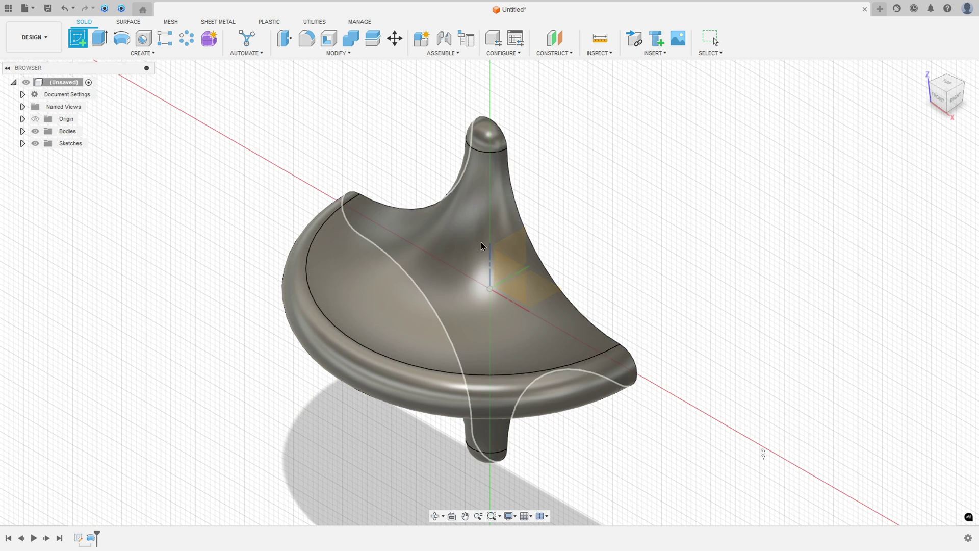
pyautogui.click(513, 275)
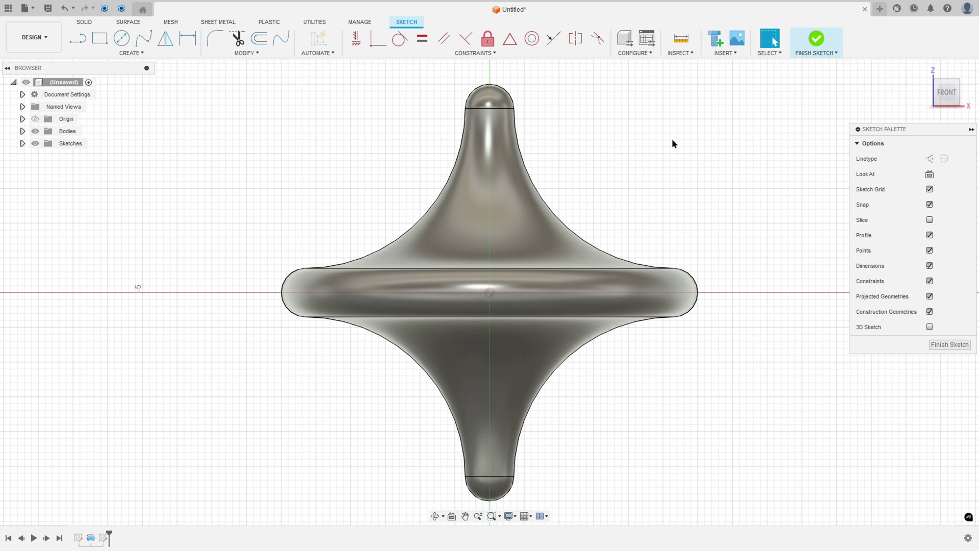
pyautogui.keyDown('shift'); pyautogui.moveTo(672, 142); pyautogui.dragTo(656, 153, button='middle'); pyautogui.keyUp('shift')
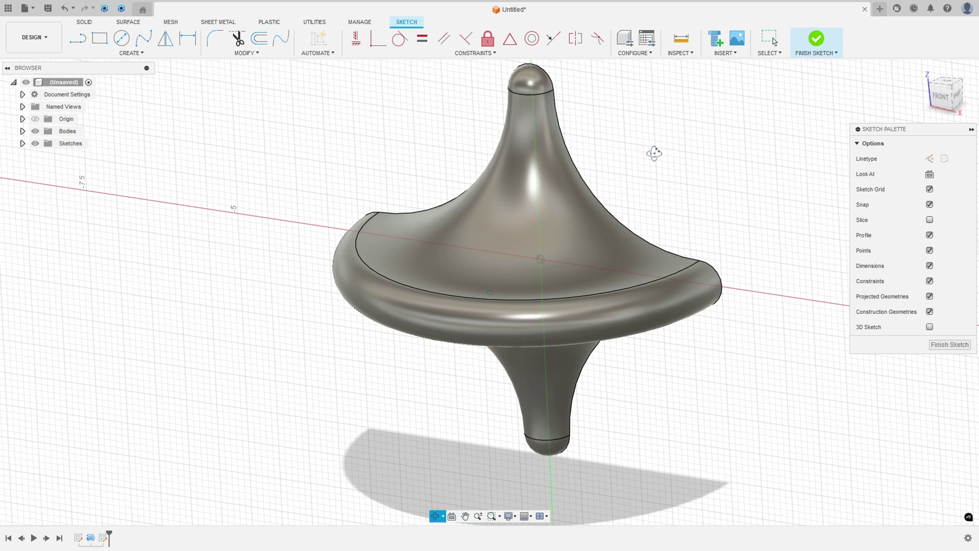
pyautogui.click(138, 54)
pyautogui.moveTo(122, 207)
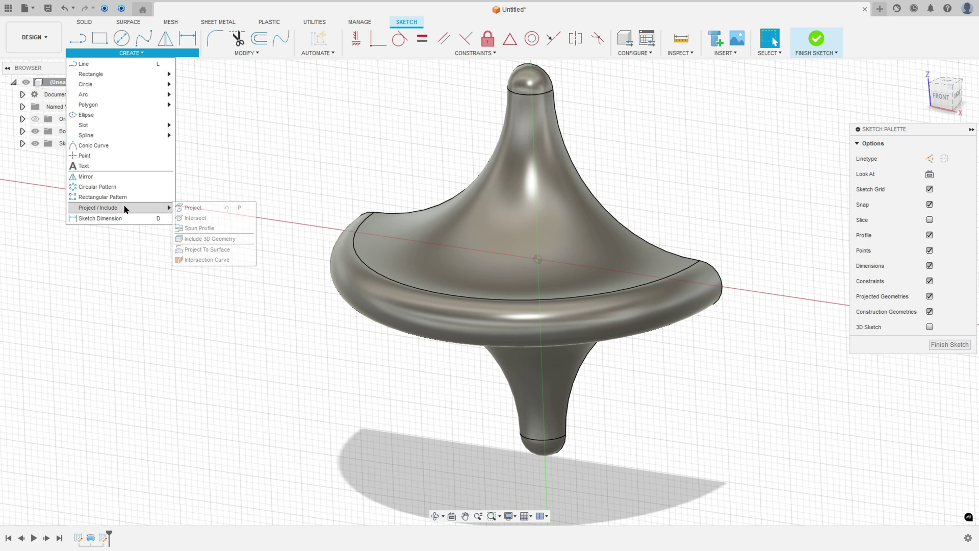
pyautogui.click(211, 243)
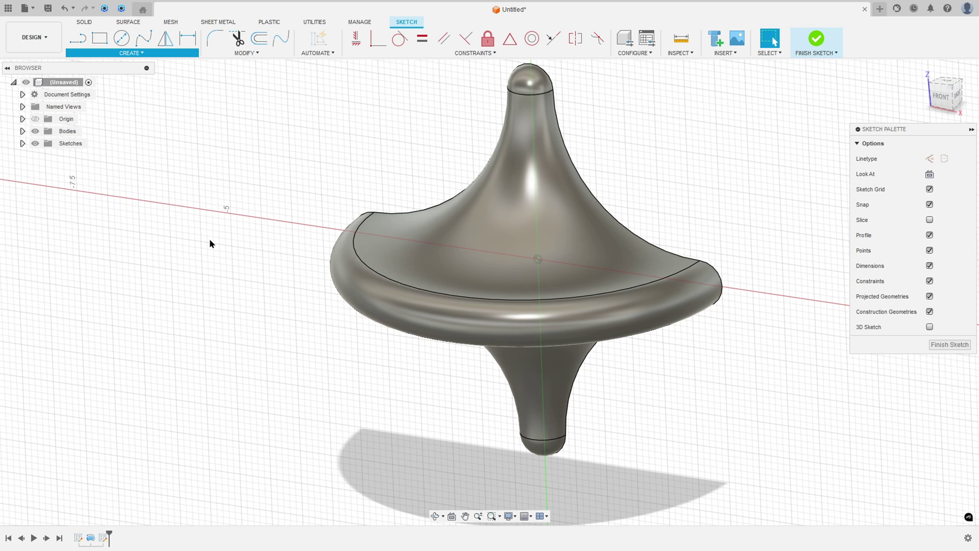
pyautogui.click(537, 97)
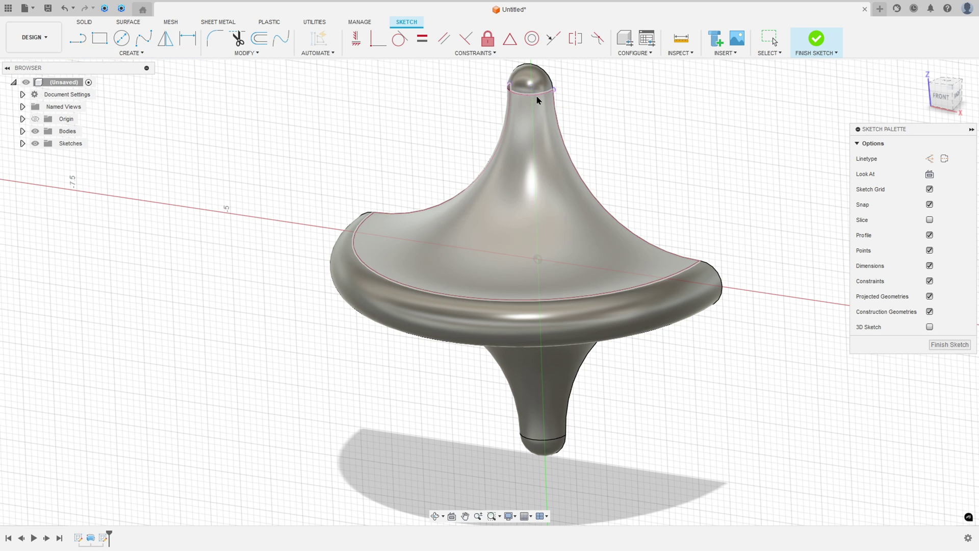
pyautogui.click(571, 159)
pyautogui.moveTo(605, 171)
pyautogui.keyDown('shift'); pyautogui.mouseDown(button='middle')
pyautogui.moveTo(634, 139)
pyautogui.moveTo(651, 206)
pyautogui.mouseUp(button='middle'); pyautogui.keyUp('shift')
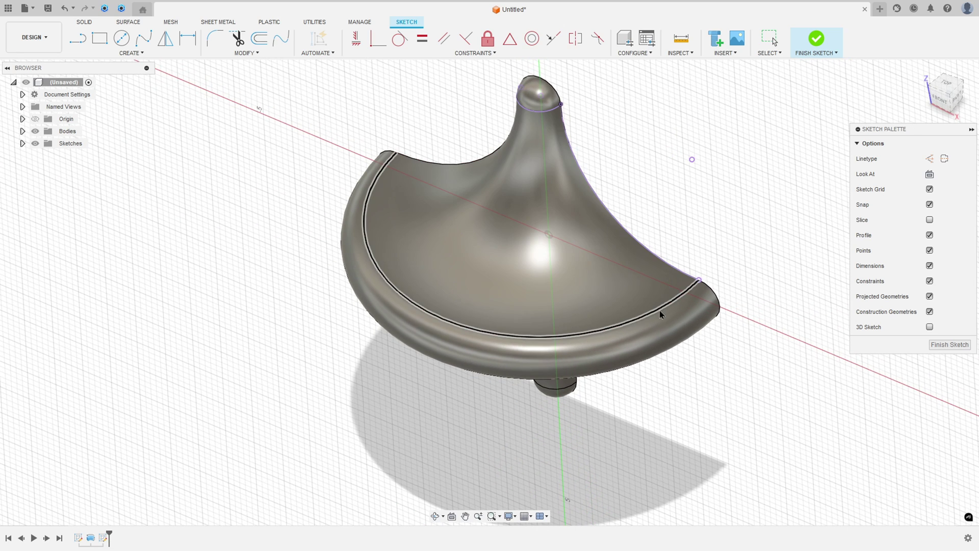
pyautogui.click(661, 310)
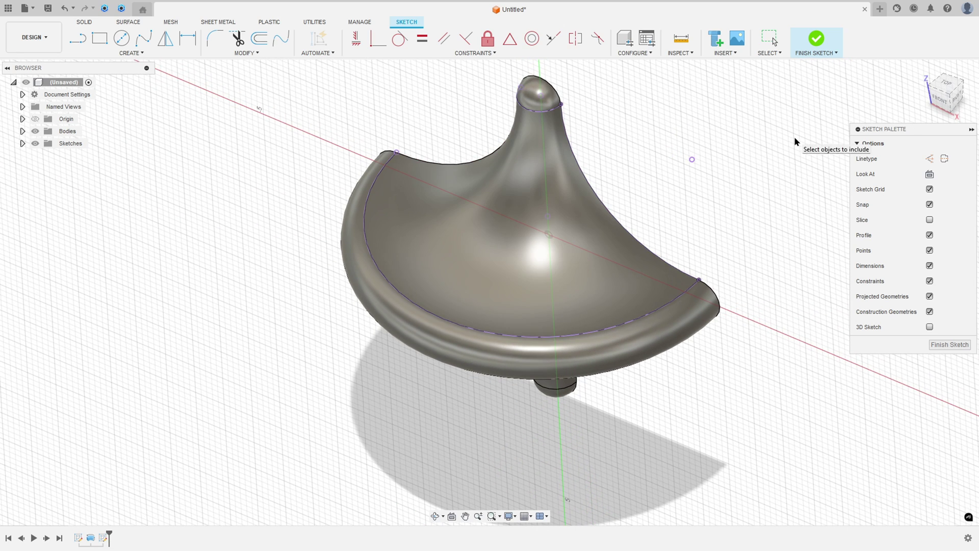
pyautogui.click(815, 39)
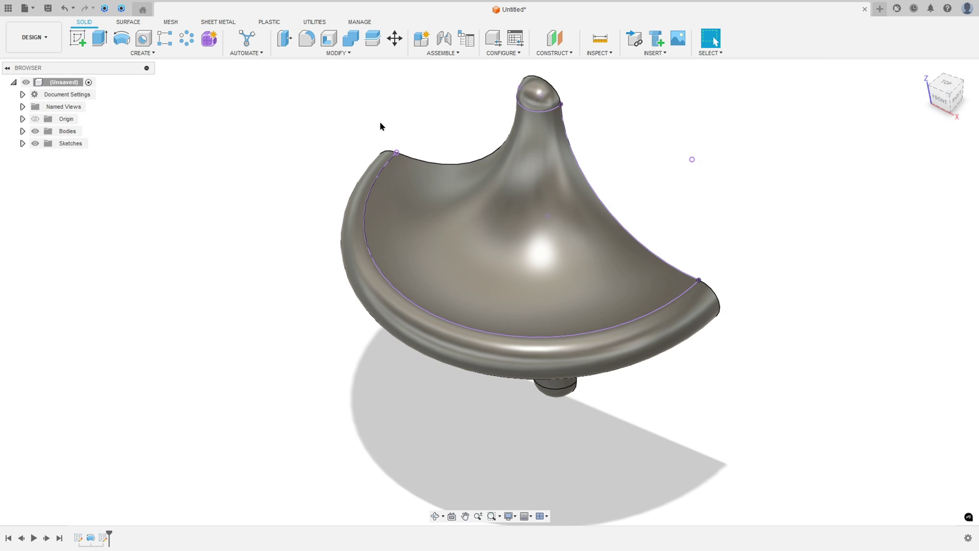
# Hide the half-top body and pipe the small tip arc with a 0.15 mm section.
pyautogui.click(22, 131)
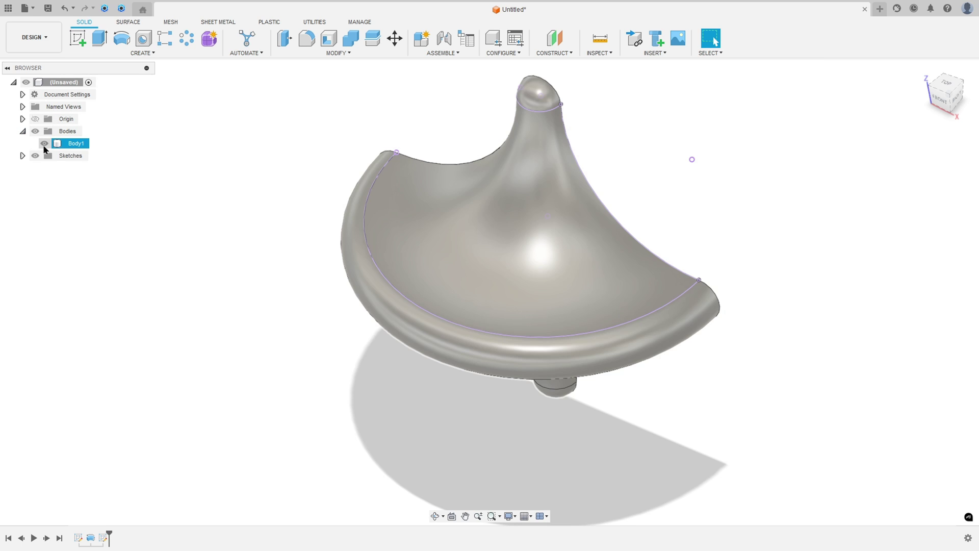
pyautogui.click(44, 143)
pyautogui.moveTo(562, 192)
pyautogui.keyDown('shift'); pyautogui.mouseDown(button='middle')
pyautogui.moveTo(606, 175)
pyautogui.moveTo(595, 188)
pyautogui.mouseUp(button='middle'); pyautogui.keyUp('shift')
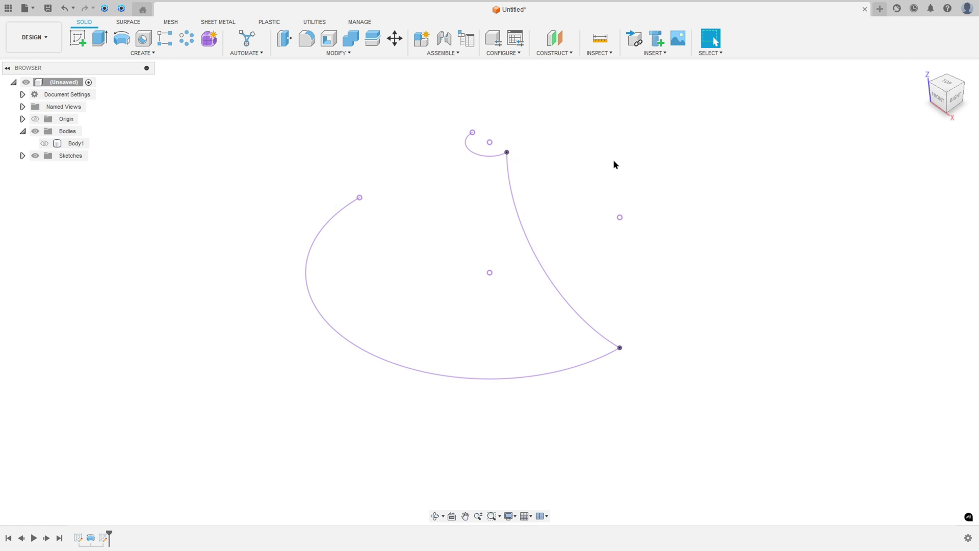
pyautogui.click(158, 53)
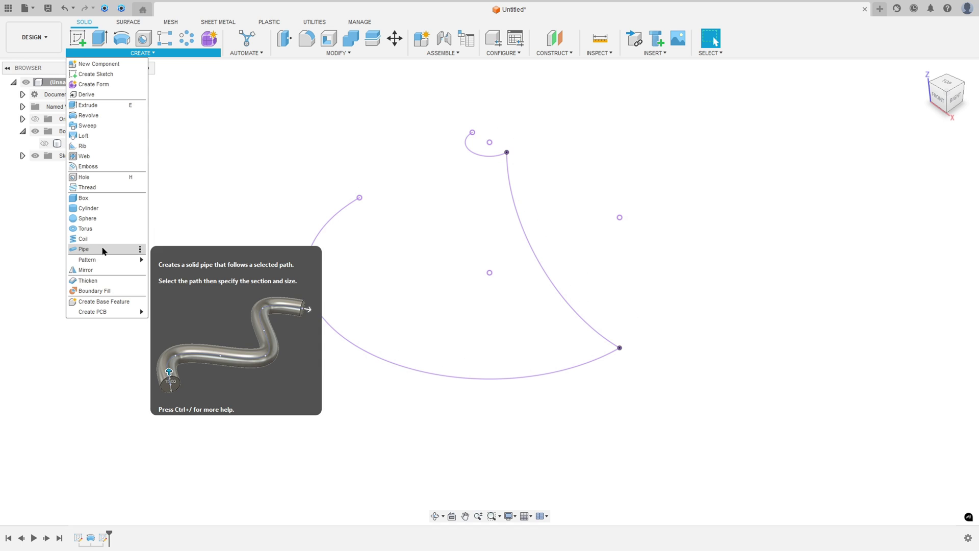
pyautogui.click(83, 249)
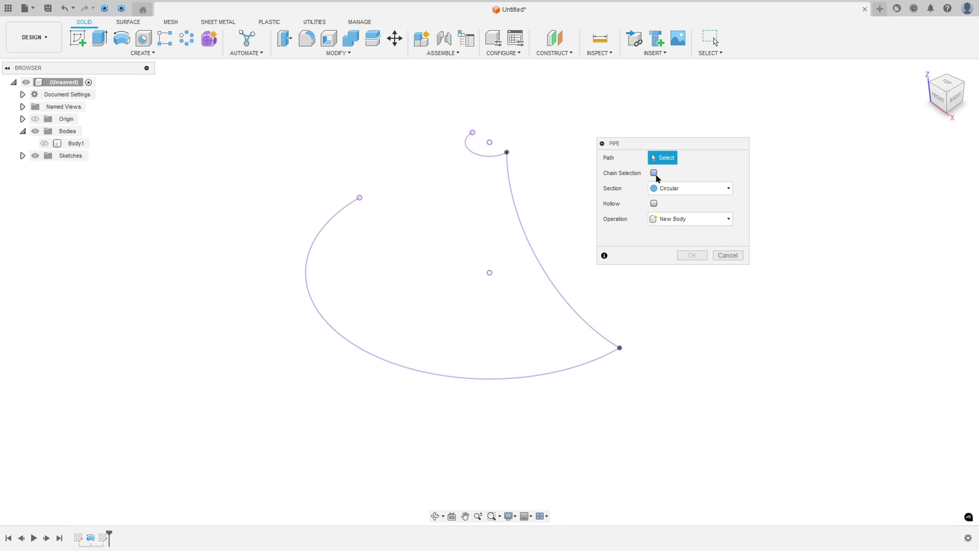
pyautogui.click(473, 156)
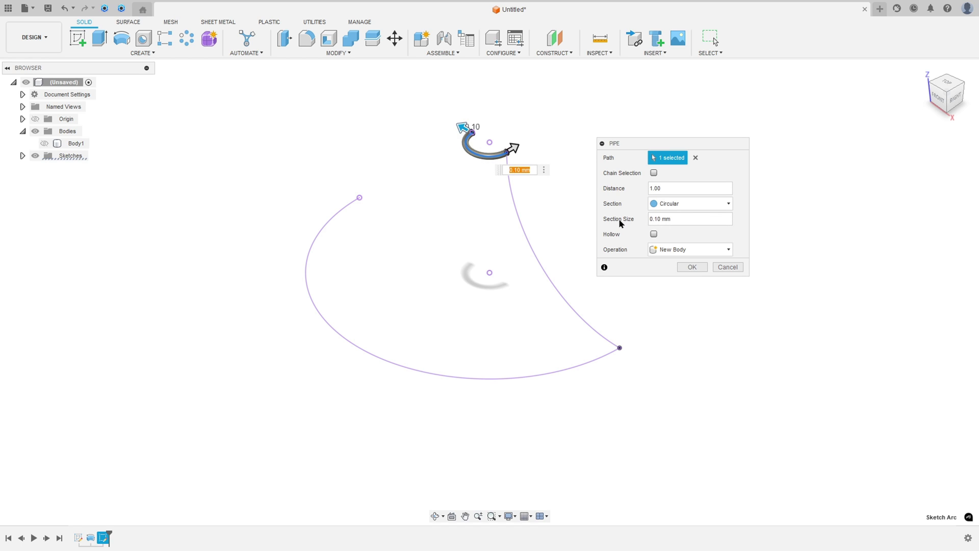
pyautogui.click(684, 220)
pyautogui.write('0.')
pyautogui.write('15')
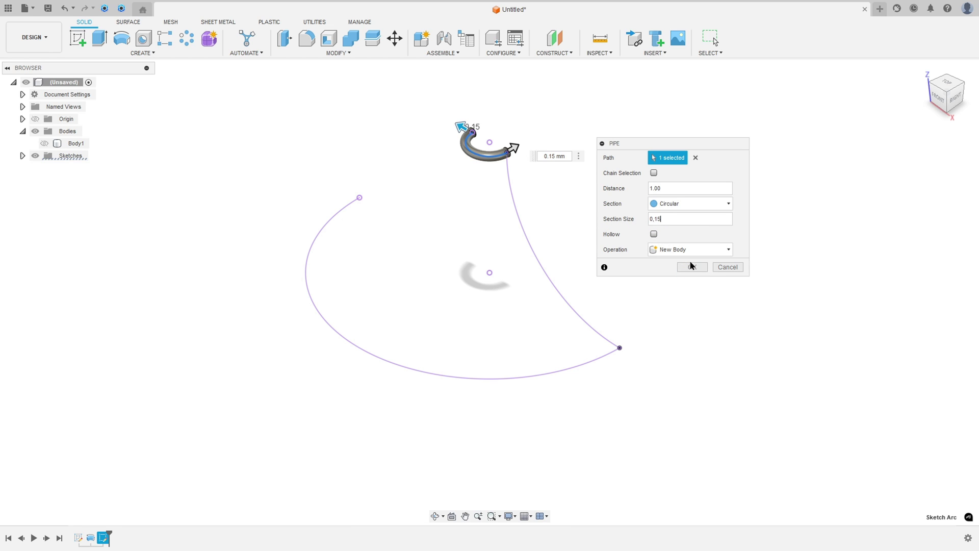
pyautogui.click(692, 267)
# Show Sketch2 and pipe the large rim arc at 0.15 mm.
pyautogui.click(136, 53)
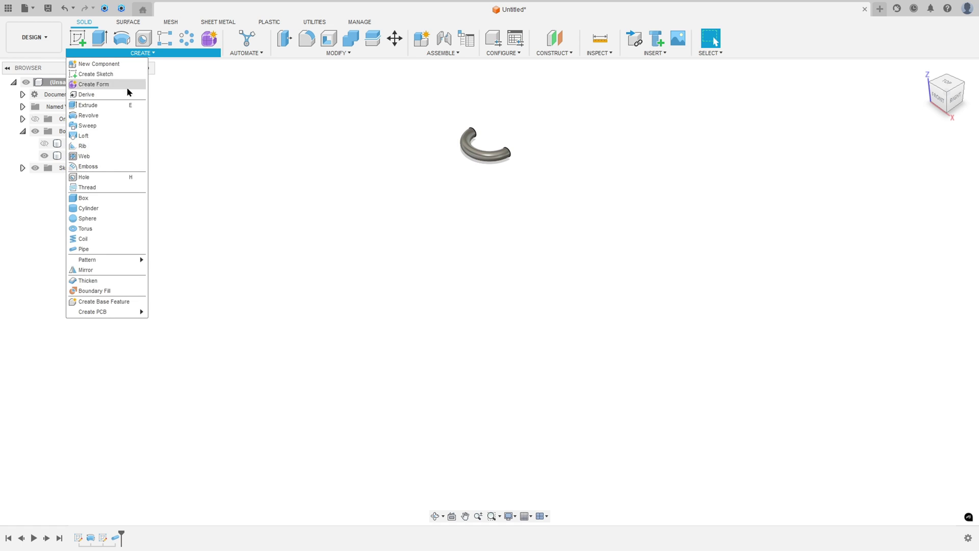
pyautogui.click(101, 249)
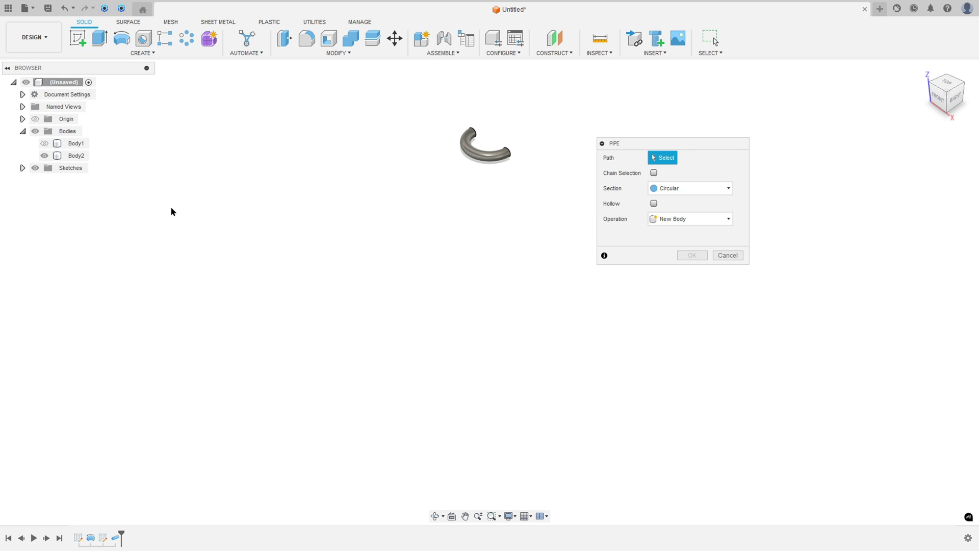
pyautogui.click(22, 168)
pyautogui.click(44, 192)
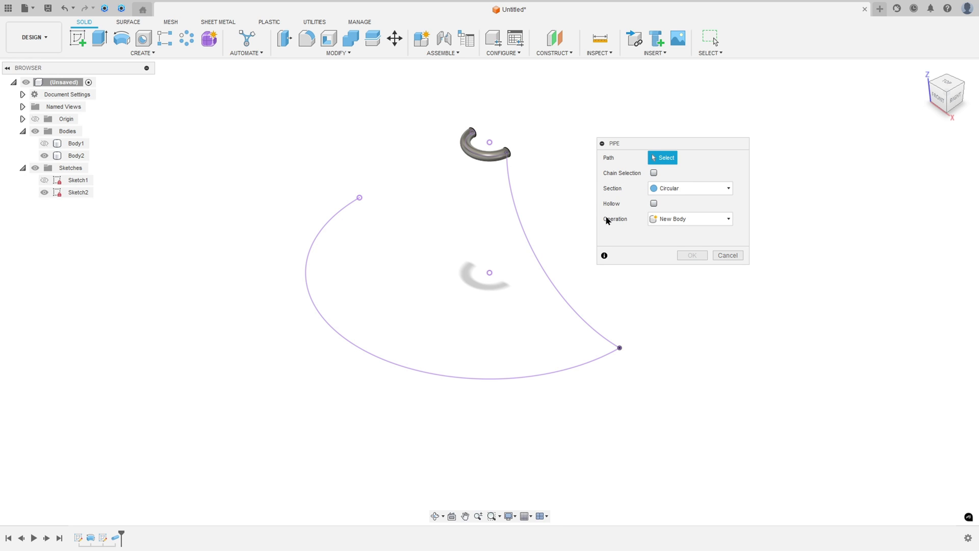
pyautogui.click(416, 374)
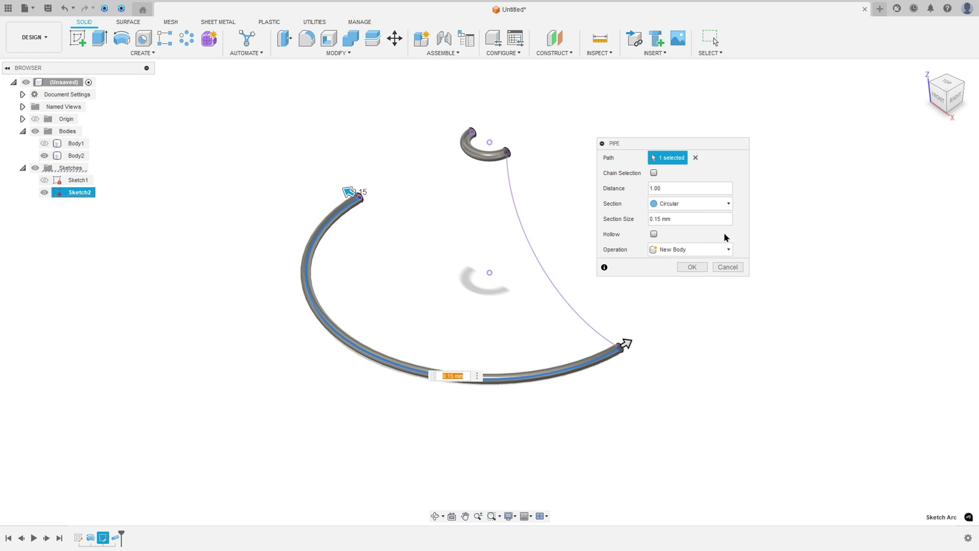
pyautogui.click(692, 269)
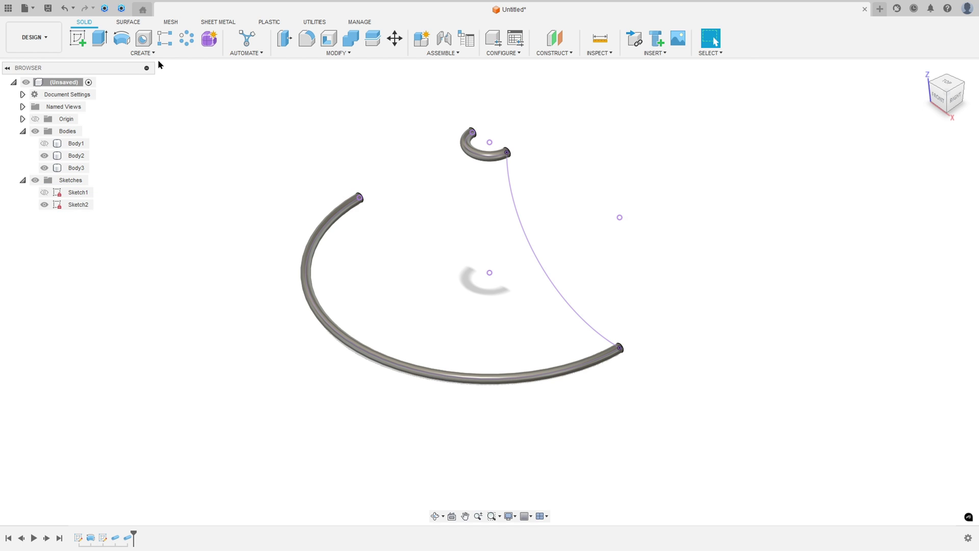
pyautogui.click(143, 53)
# Pipe the side silhouette arc at 0.1 mm as a new body, then hide Sketch2.
pyautogui.click(99, 250)
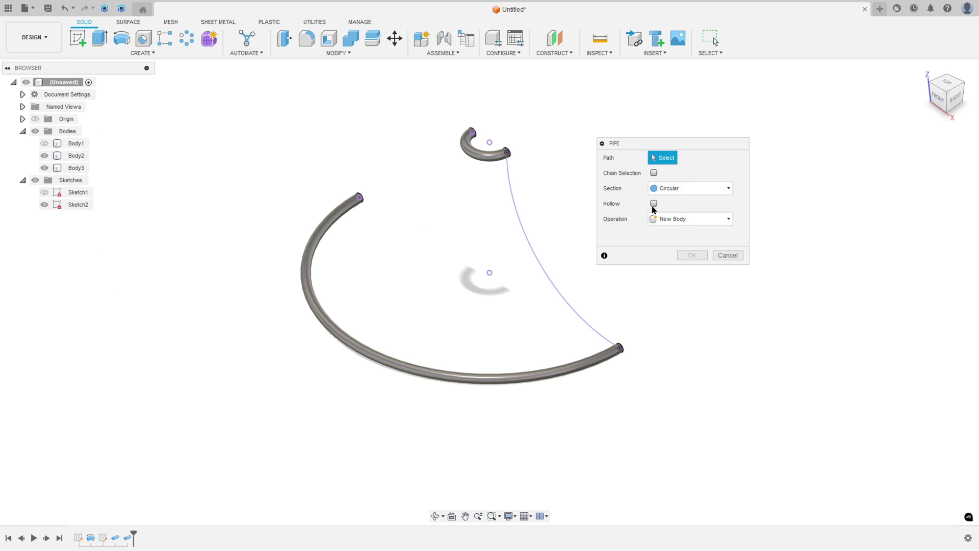
pyautogui.click(519, 218)
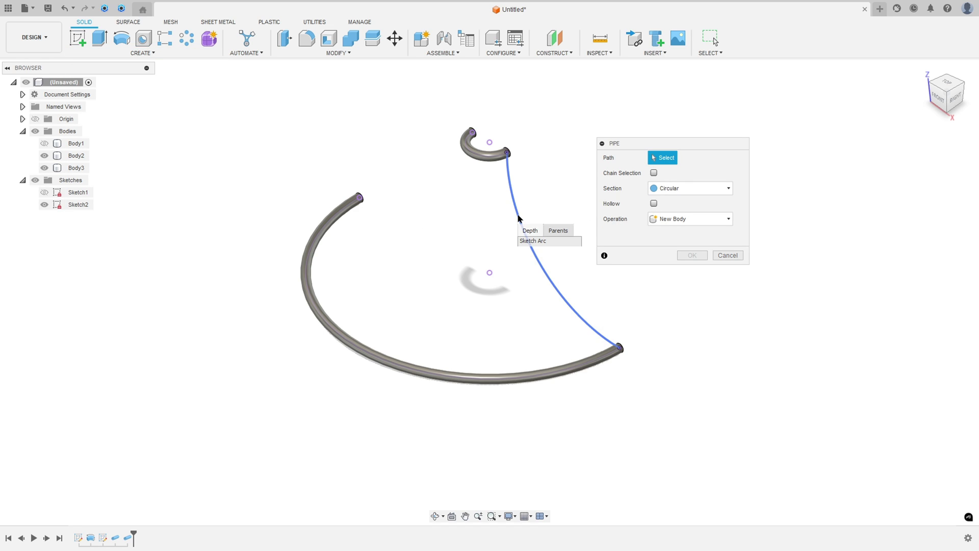
pyautogui.click(544, 266)
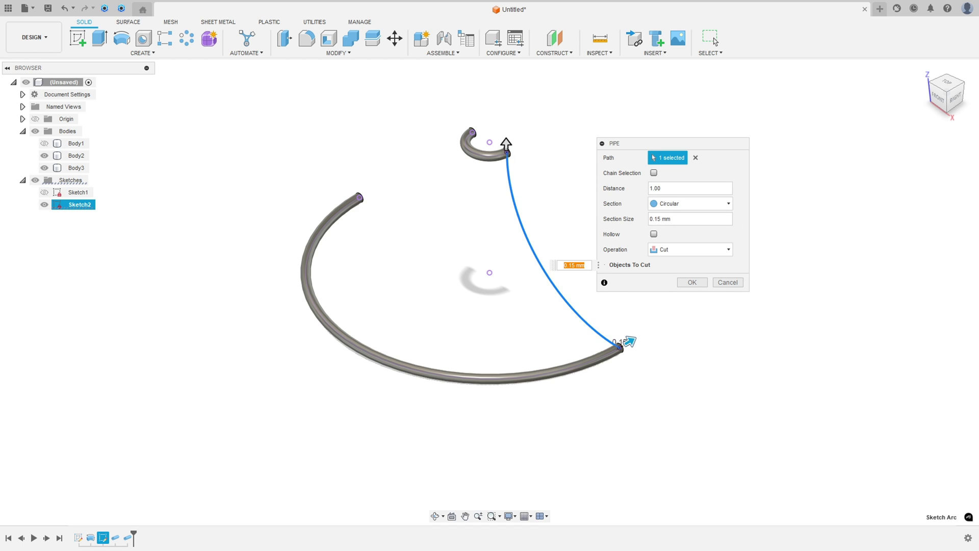
pyautogui.click(666, 218)
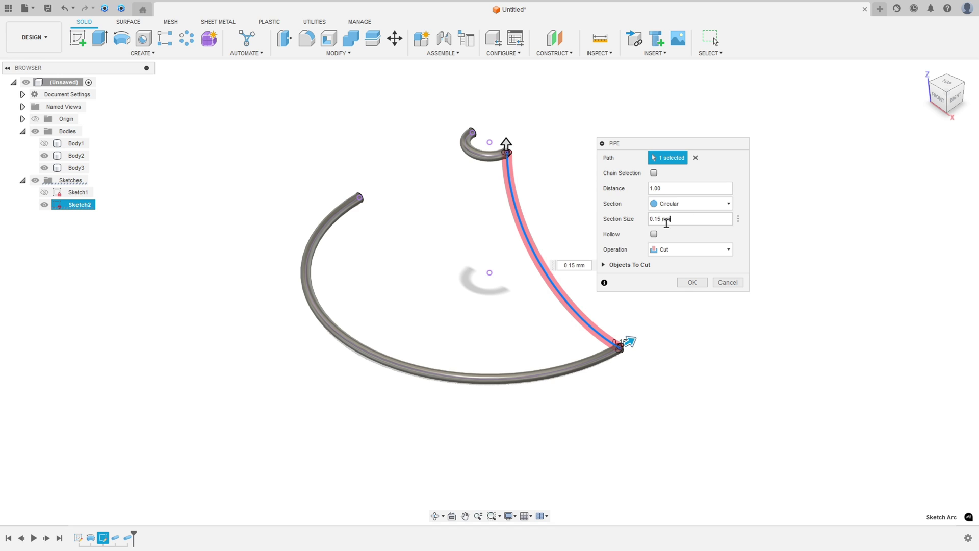
pyautogui.write('0,1')
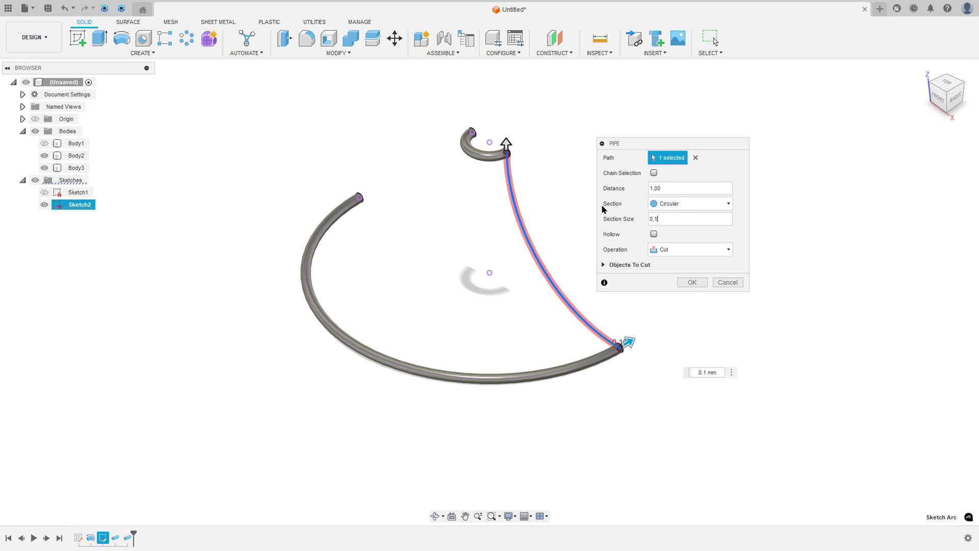
pyautogui.click(688, 250)
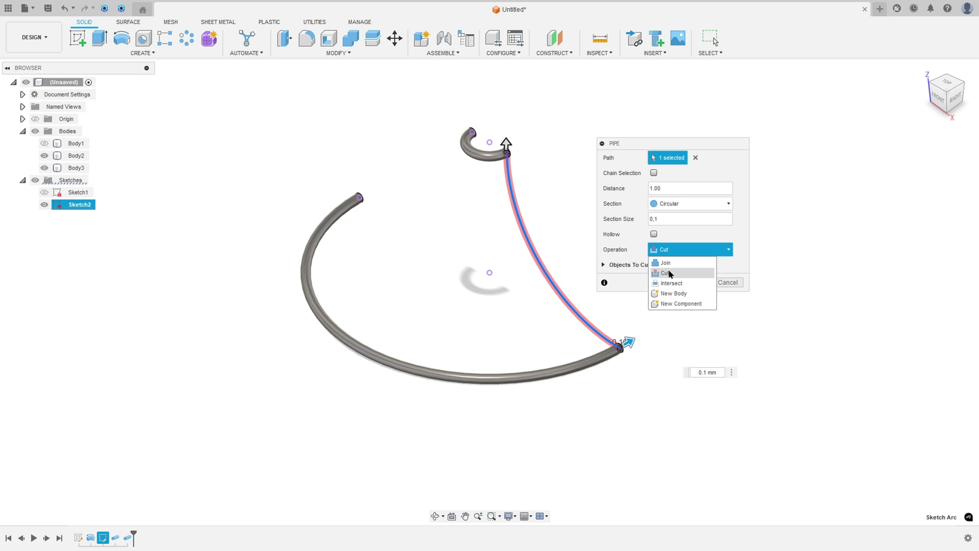
pyautogui.click(679, 293)
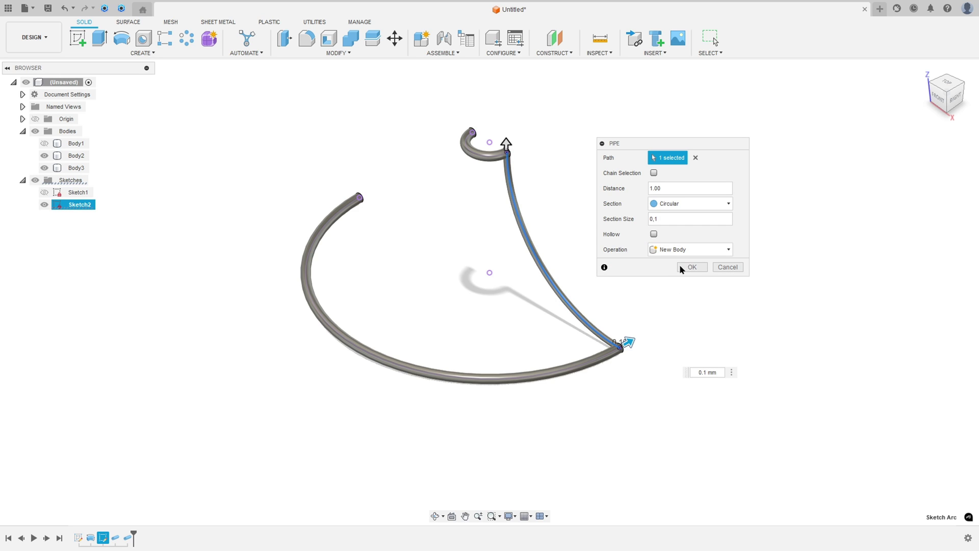
pyautogui.click(692, 267)
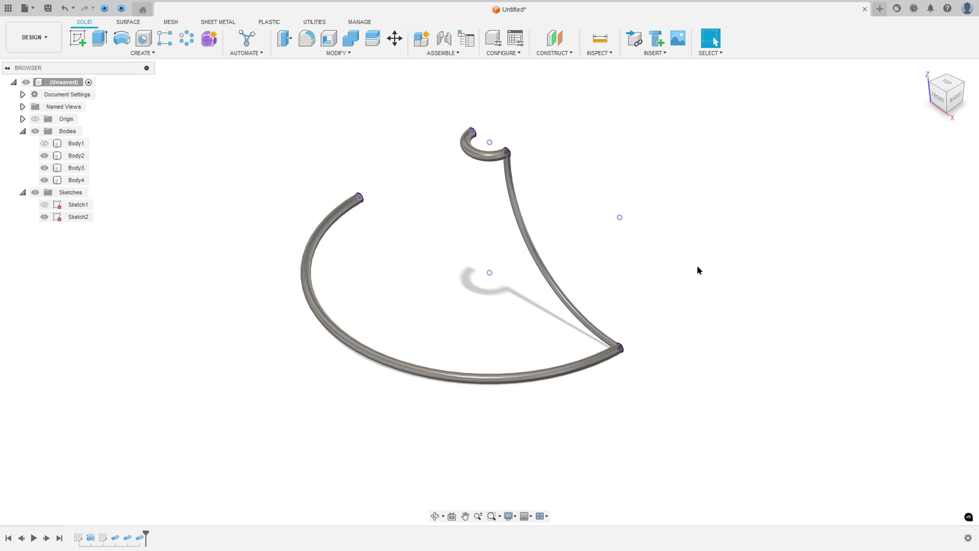
pyautogui.click(44, 217)
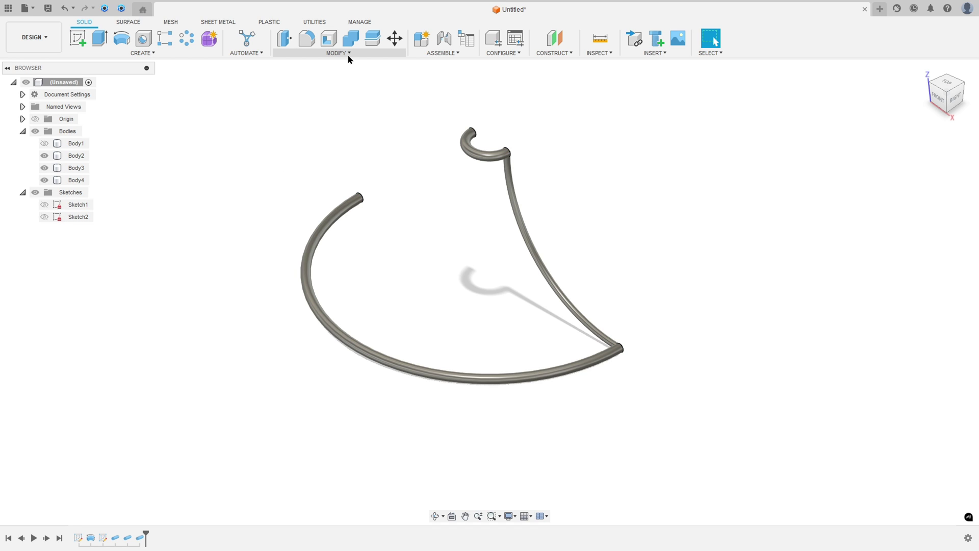
# Set up a circular pattern of the rib Body4 around the Z axis.
pyautogui.click(152, 53)
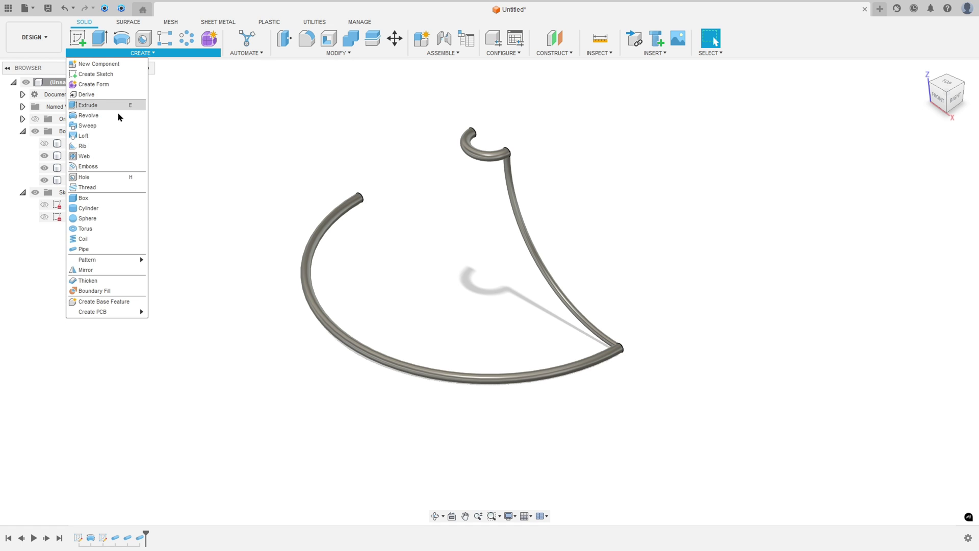
pyautogui.moveTo(102, 259)
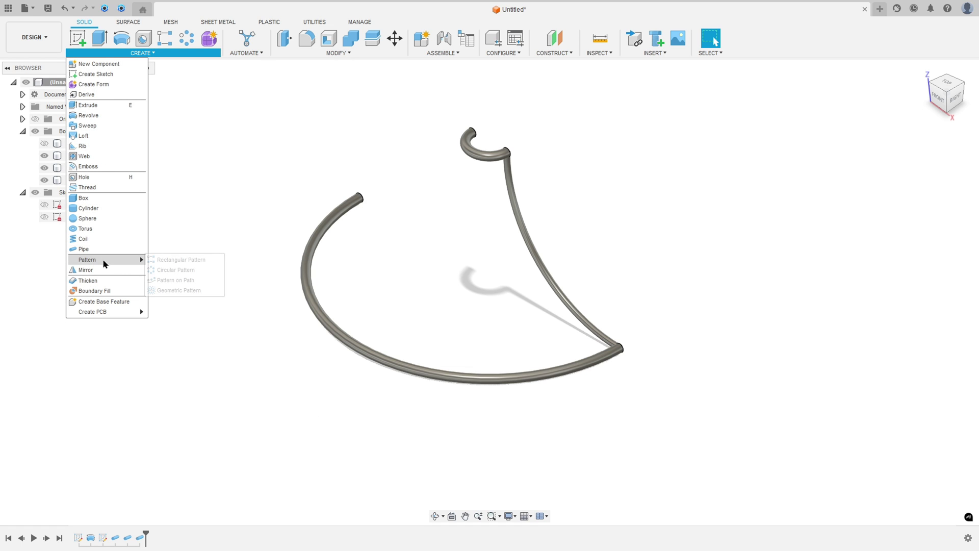
pyautogui.click(180, 274)
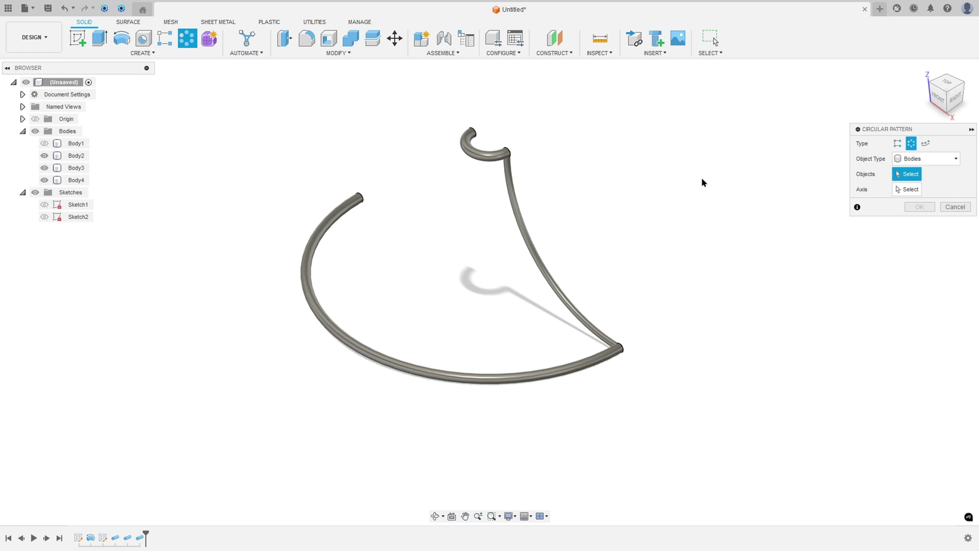
pyautogui.click(903, 162)
pyautogui.click(920, 175)
pyautogui.click(529, 239)
pyautogui.click(908, 189)
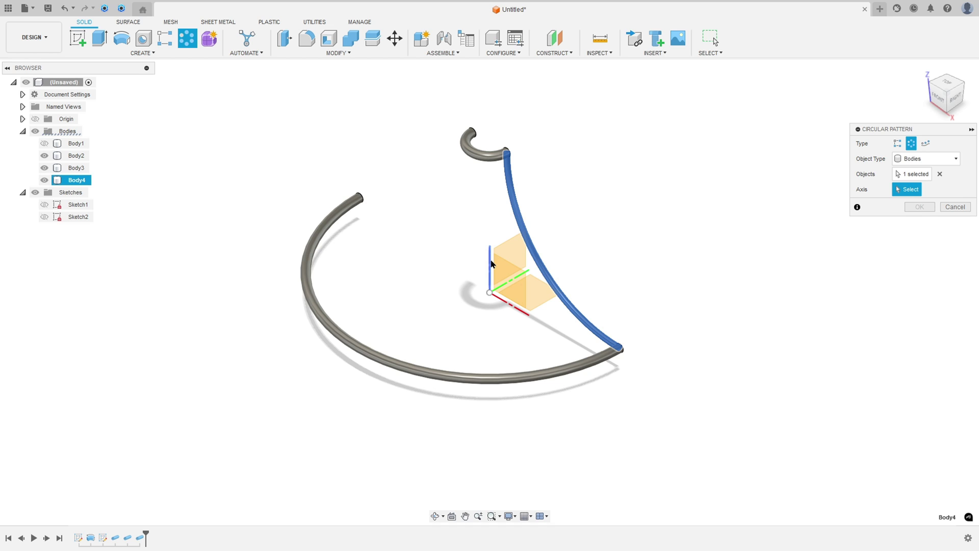
pyautogui.click(491, 264)
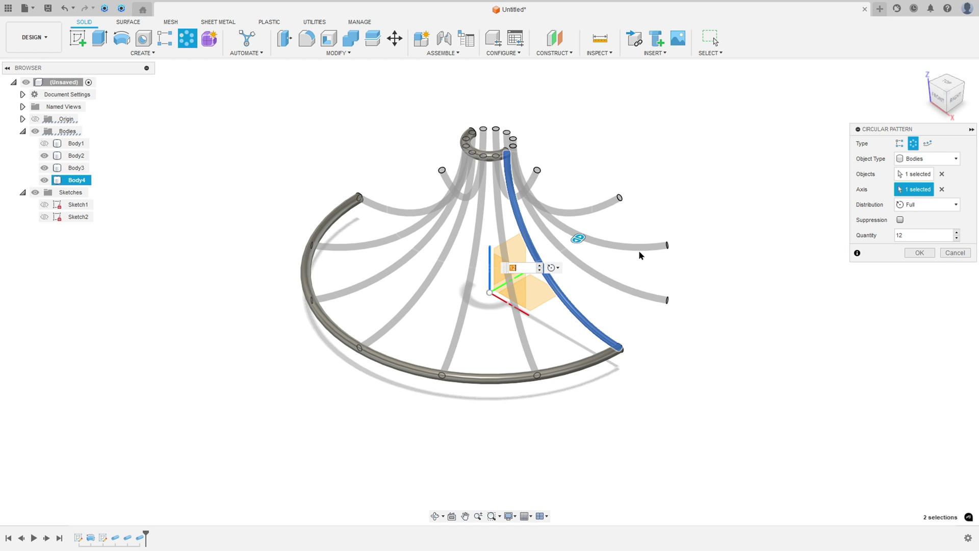
# Distribute the pattern over a partial -180° angle with 12 ribs and create it.
pyautogui.click(930, 208)
pyautogui.click(925, 230)
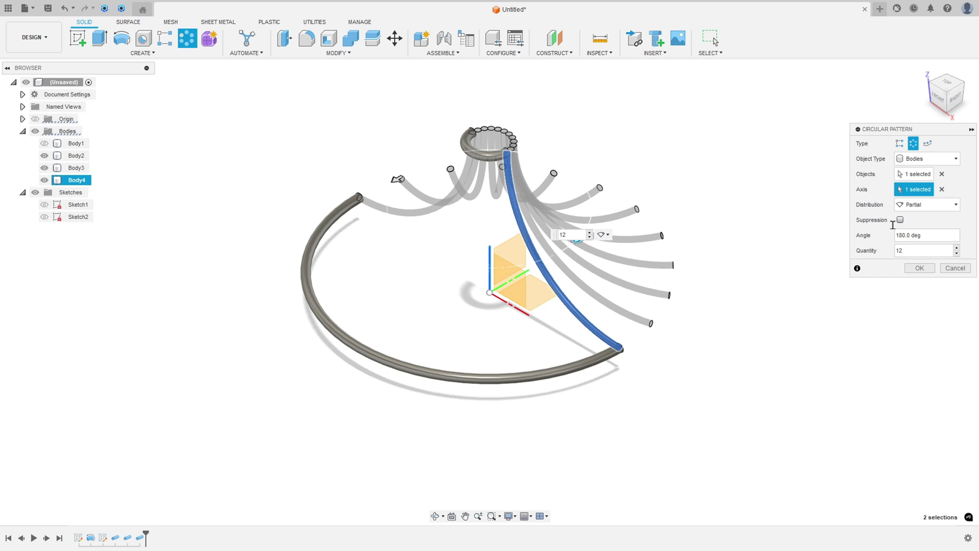
pyautogui.doubleClick(907, 239)
pyautogui.write('-180')
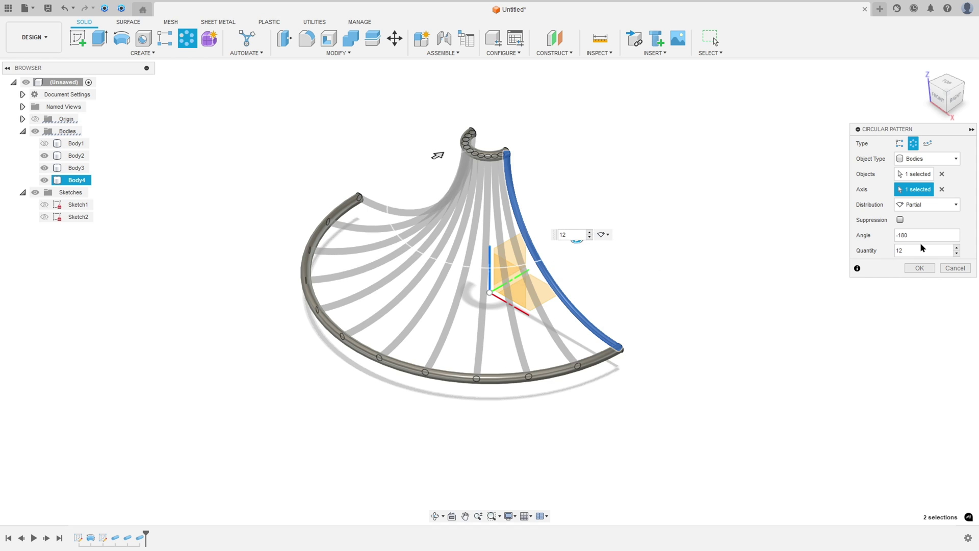
pyautogui.press('Tab')
pyautogui.click(920, 268)
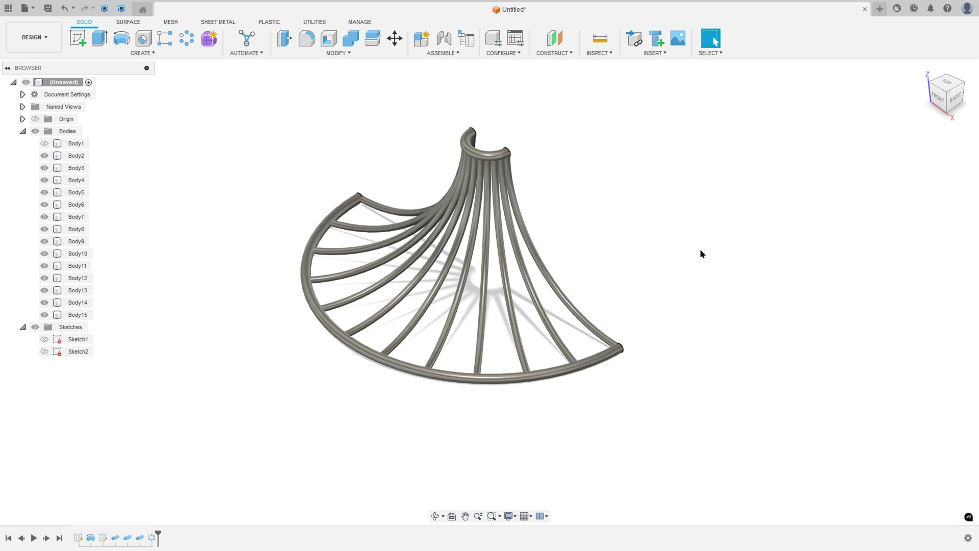
# Join Body3 and ribs Body4–Body15 into the target Body2.
pyautogui.click(350, 39)
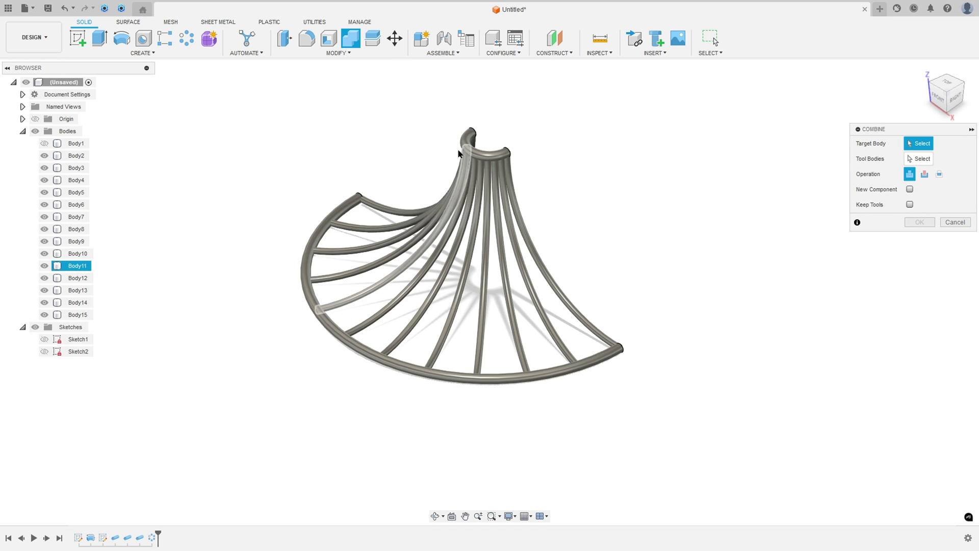
pyautogui.click(71, 157)
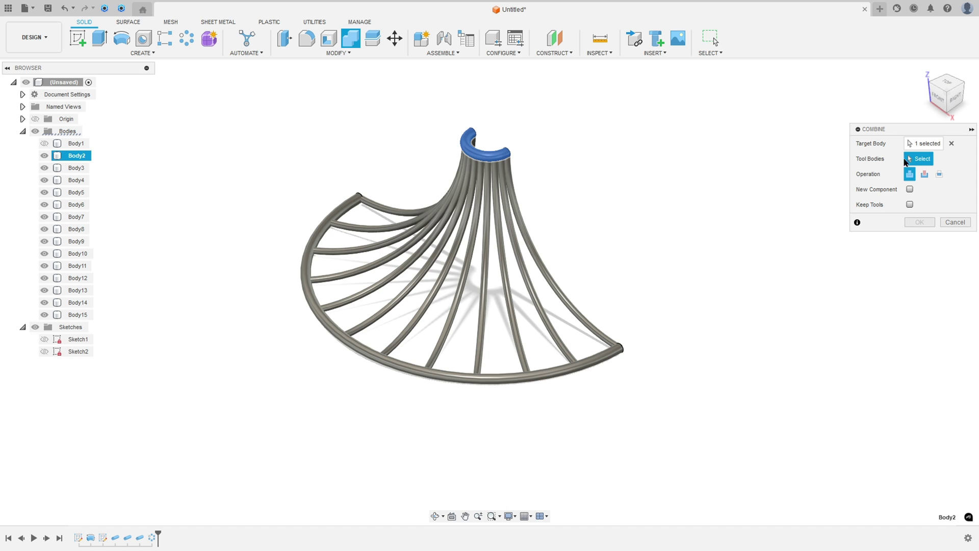
pyautogui.click(75, 170)
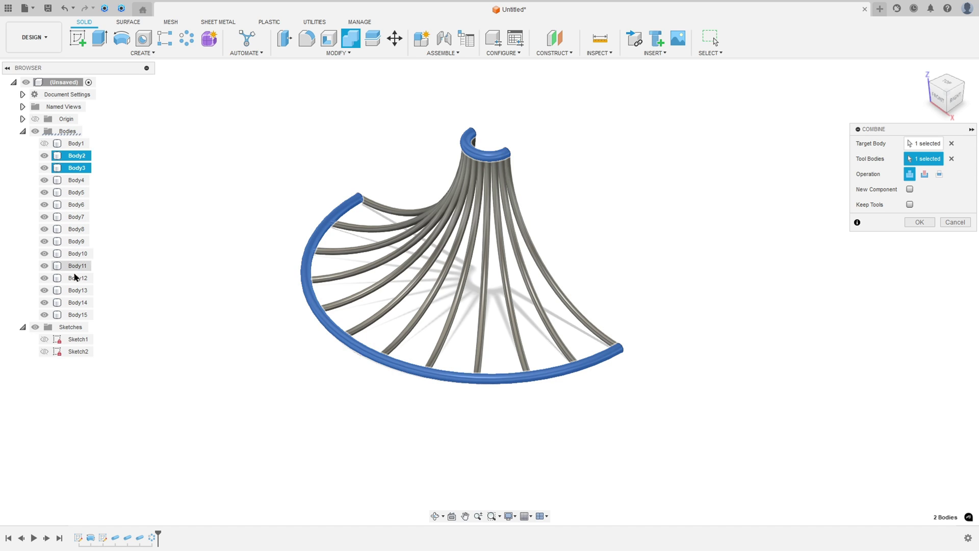
pyautogui.keyDown('shift'); pyautogui.click(79, 316); pyautogui.keyUp('shift')
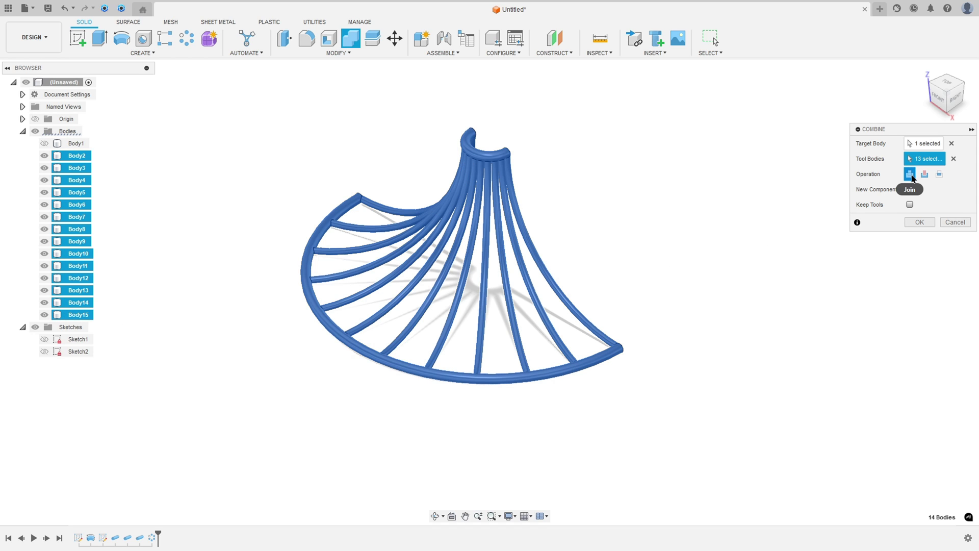
pyautogui.click(919, 223)
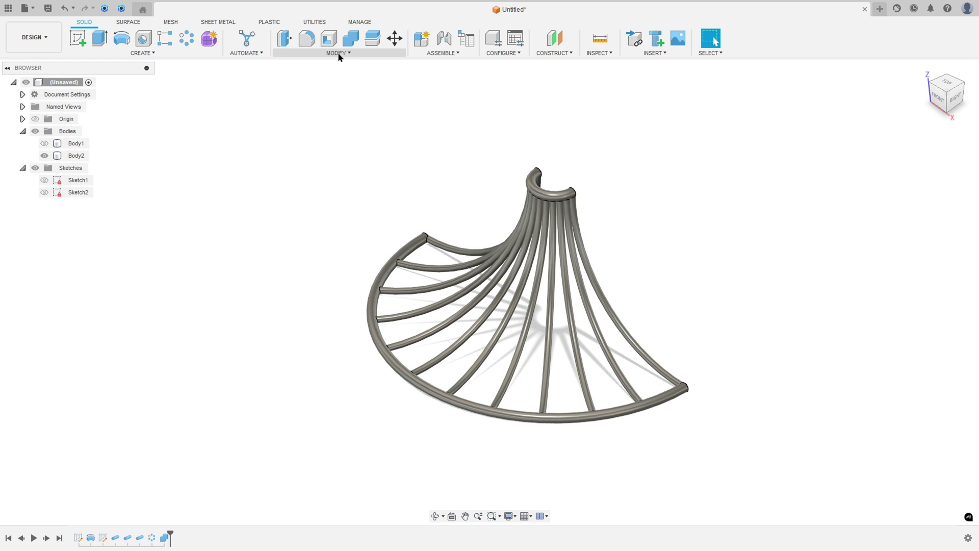
# Mirror Body2 across a vertical origin plane as new Body16, then view from the front.
pyautogui.click(154, 53)
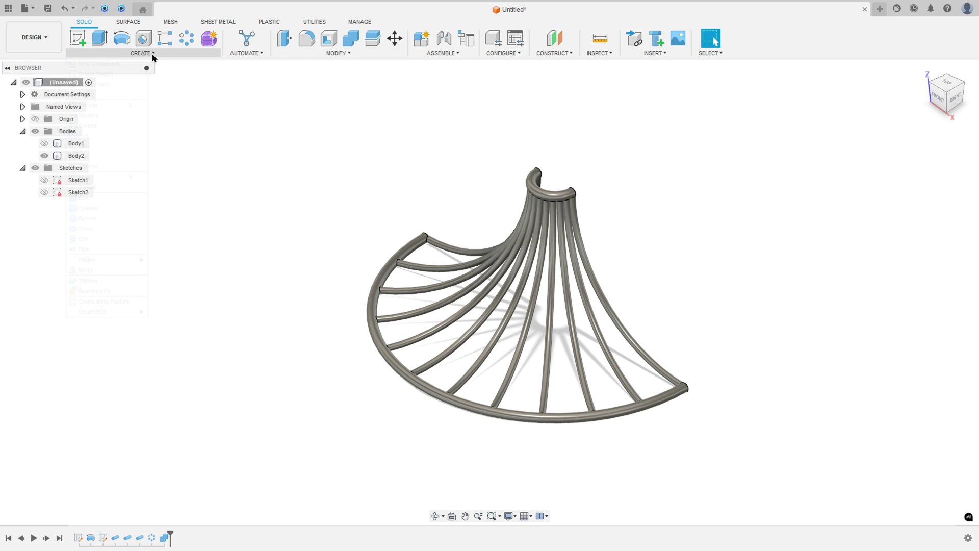
pyautogui.click(96, 270)
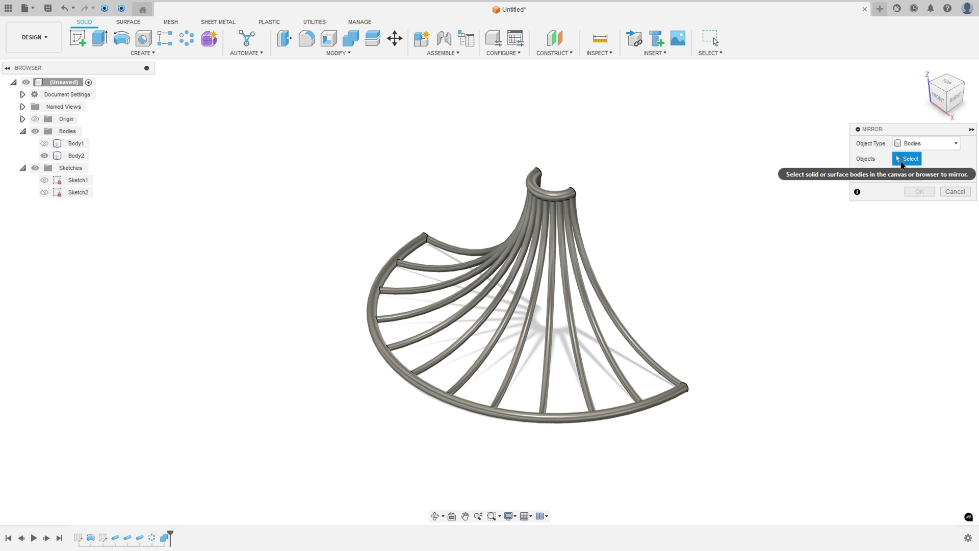
pyautogui.click(562, 198)
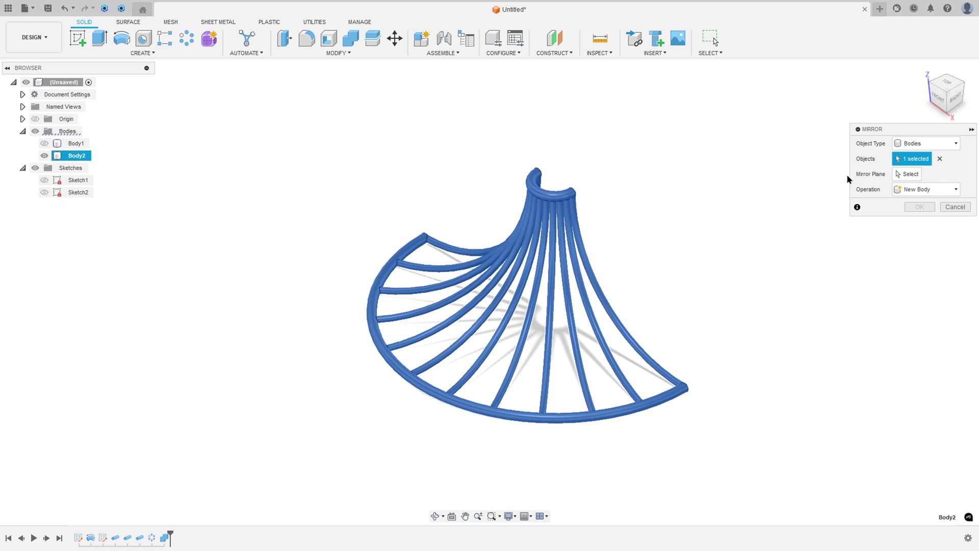
pyautogui.click(909, 174)
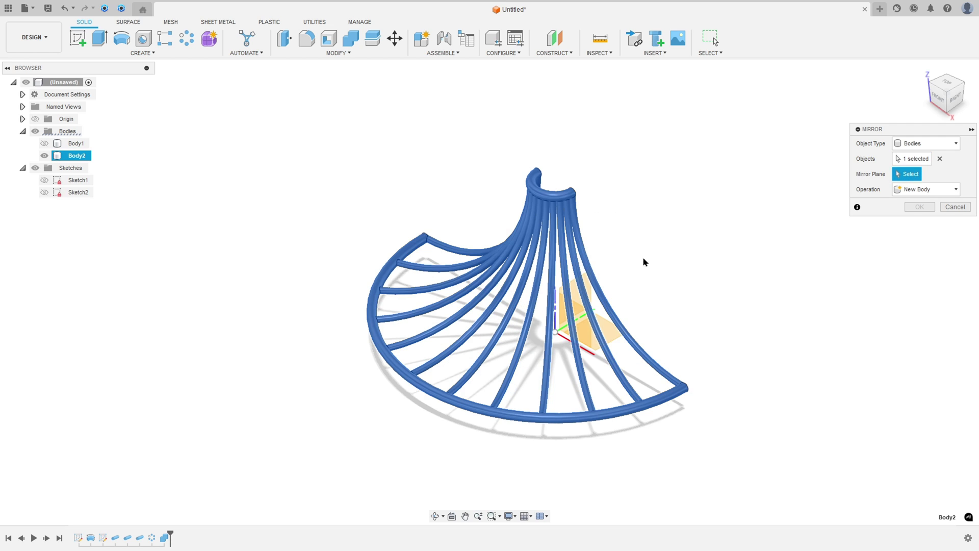
pyautogui.click(607, 334)
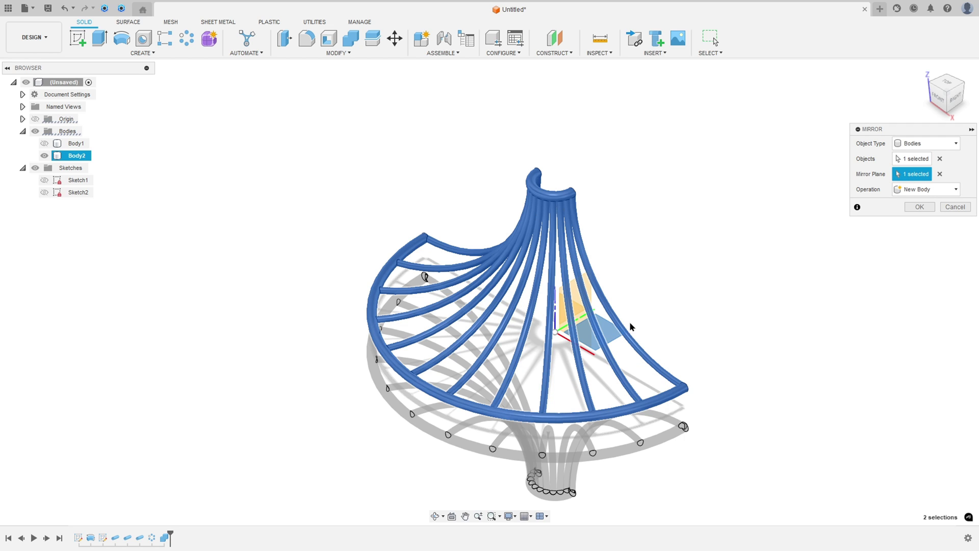
pyautogui.click(920, 207)
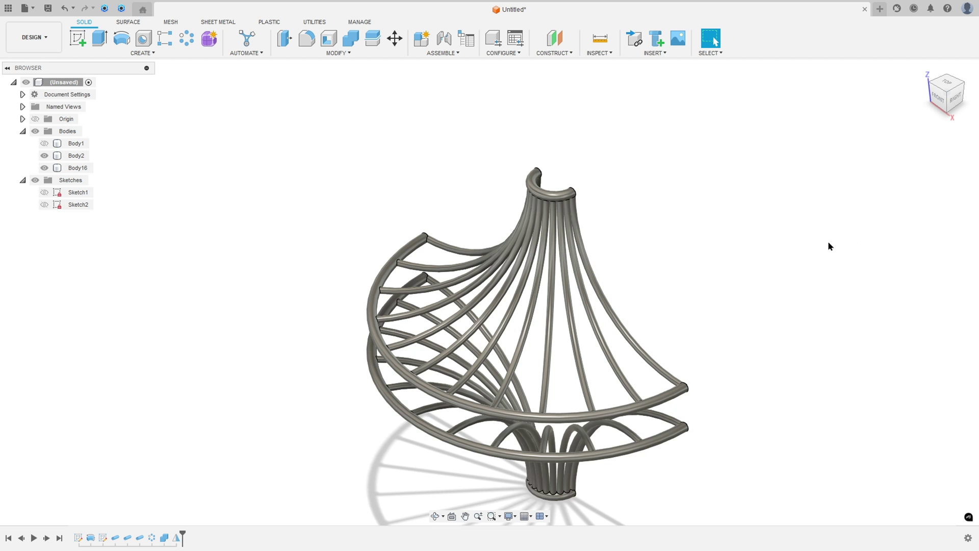
pyautogui.keyDown('shift'); pyautogui.moveTo(801, 241); pyautogui.dragTo(880, 268, button='middle'); pyautogui.keyUp('shift')
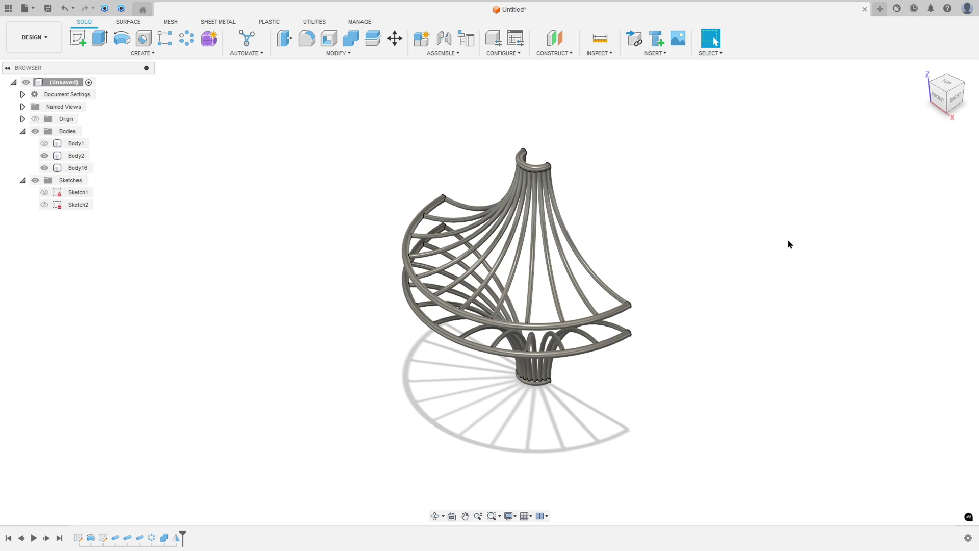
# Set up a mirror of Body2 and Body16, re-picking the mirror plane after previewing.
pyautogui.click(143, 53)
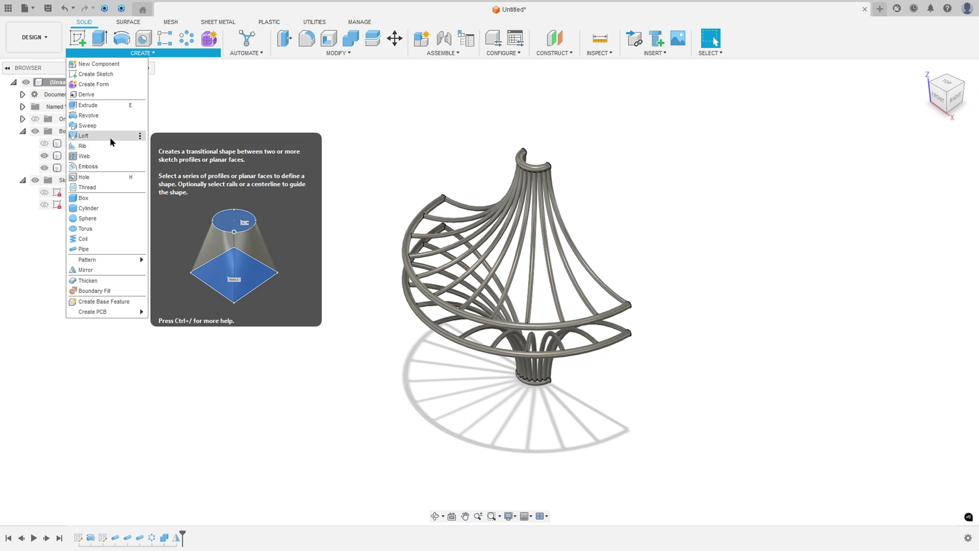
pyautogui.click(85, 270)
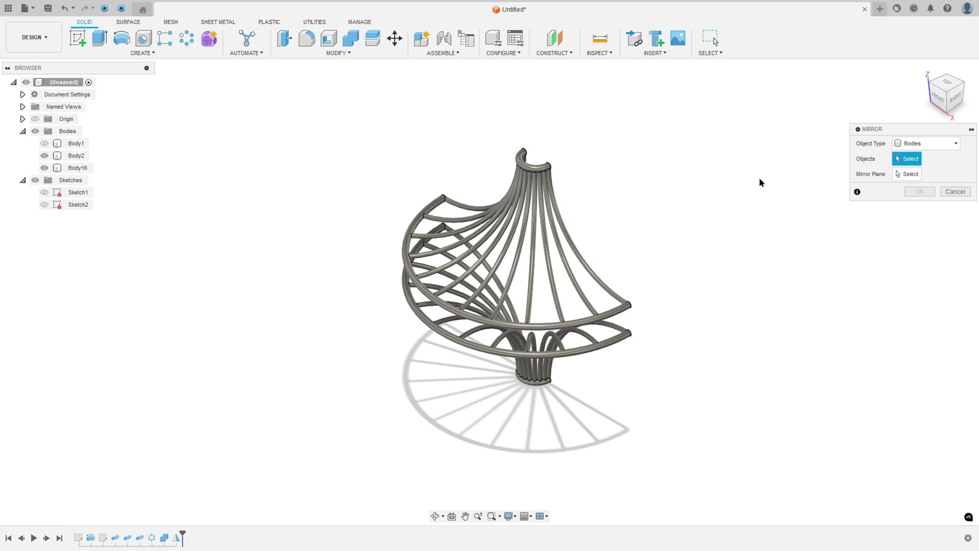
pyautogui.click(530, 183)
pyautogui.click(498, 344)
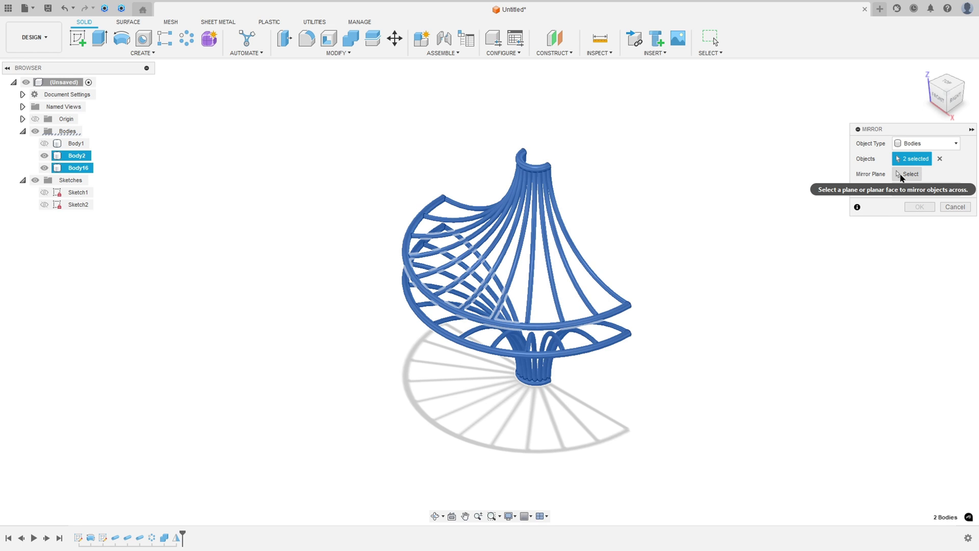
pyautogui.click(901, 175)
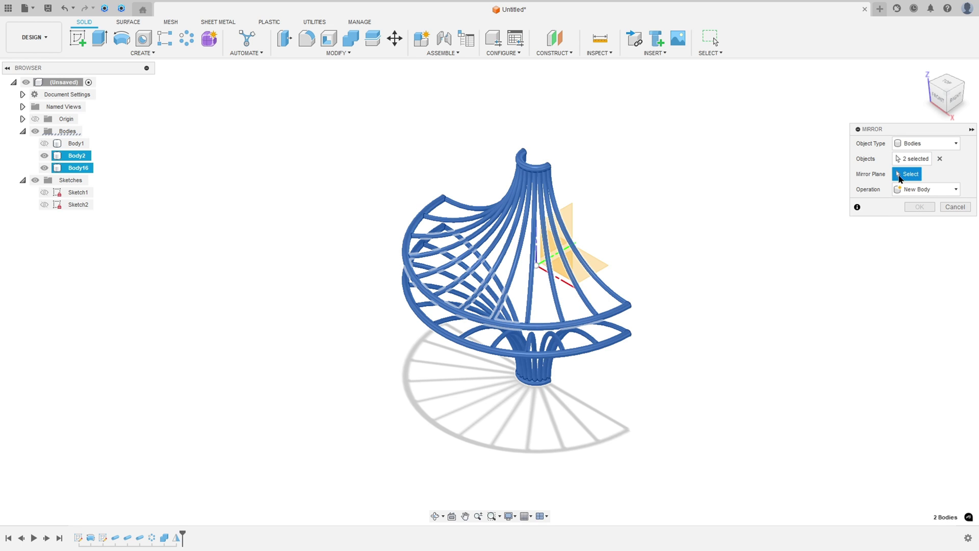
pyautogui.click(563, 250)
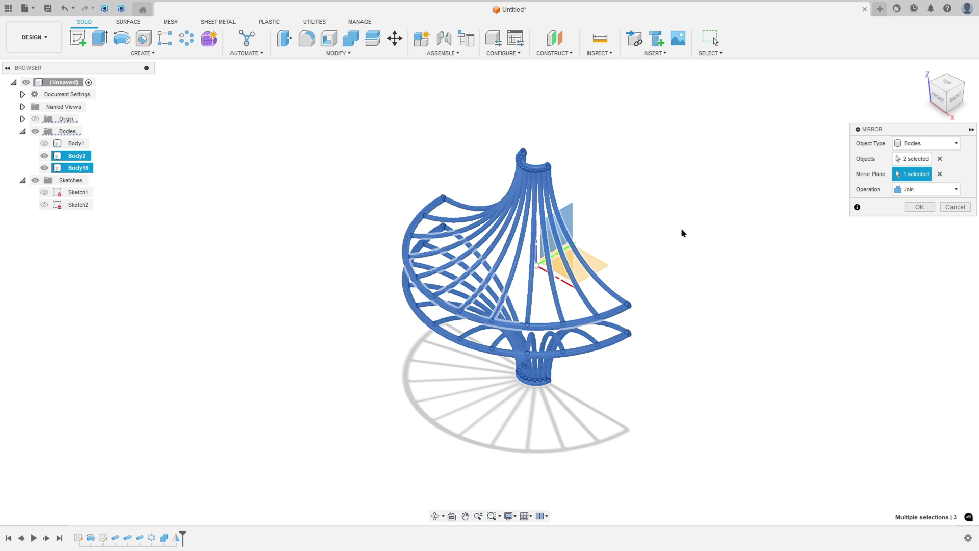
pyautogui.keyDown('shift'); pyautogui.moveTo(682, 232); pyautogui.dragTo(554, 229, button='middle'); pyautogui.keyUp('shift')
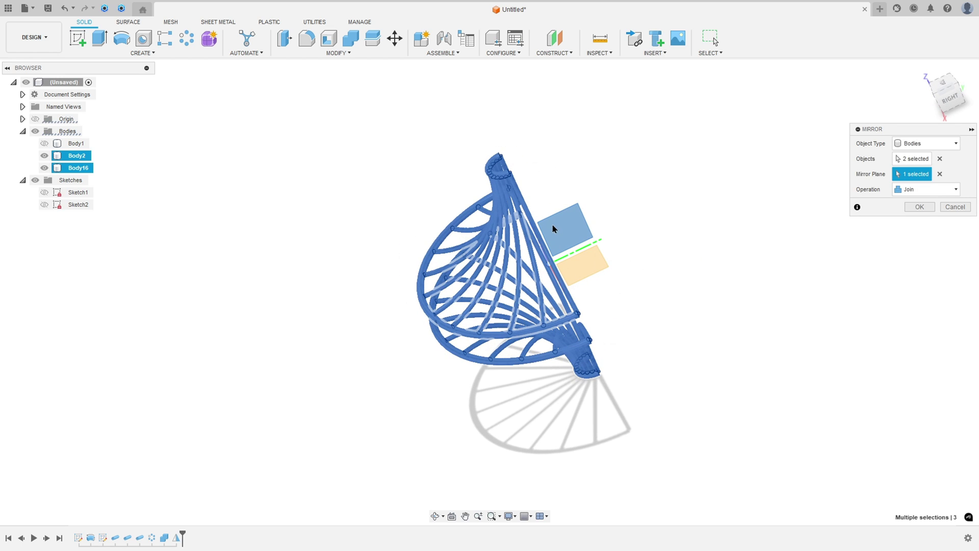
pyautogui.click(940, 174)
pyautogui.keyDown('shift'); pyautogui.moveTo(728, 194); pyautogui.dragTo(642, 240, button='middle'); pyautogui.keyUp('shift')
pyautogui.click(517, 291)
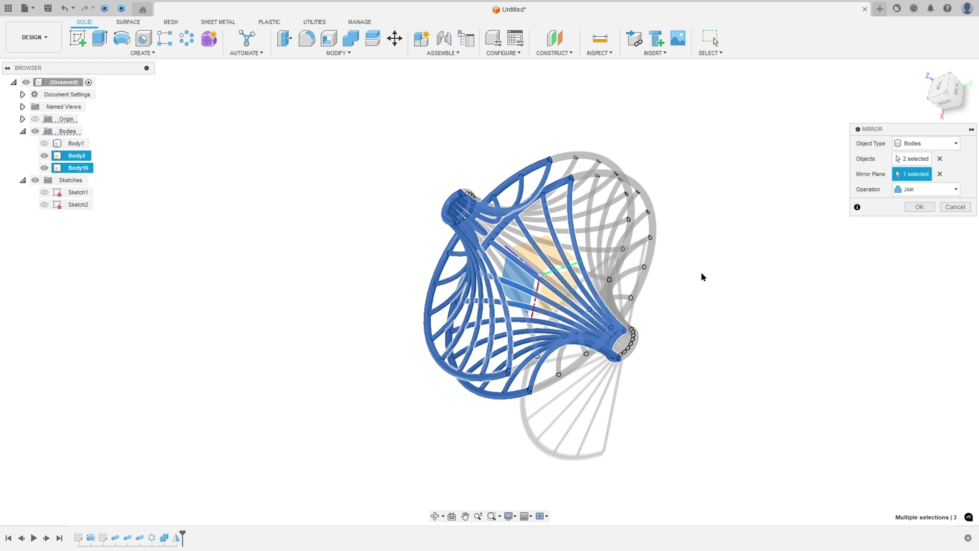
pyautogui.keyDown('shift'); pyautogui.moveTo(751, 256); pyautogui.dragTo(868, 209, button='middle'); pyautogui.keyUp('shift')
# Output the mirror as new bodies Body17 and Body18 and inspect them.
pyautogui.click(922, 193)
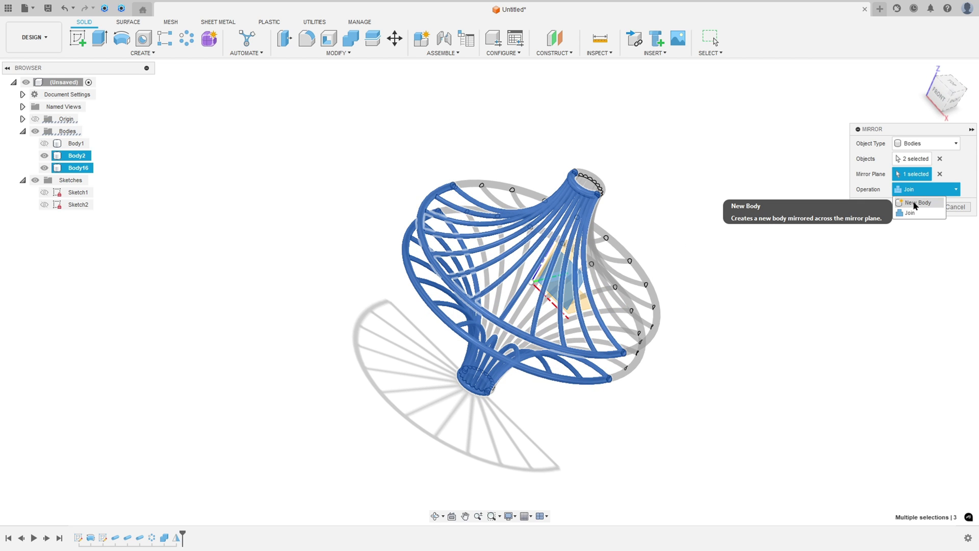
pyautogui.click(920, 204)
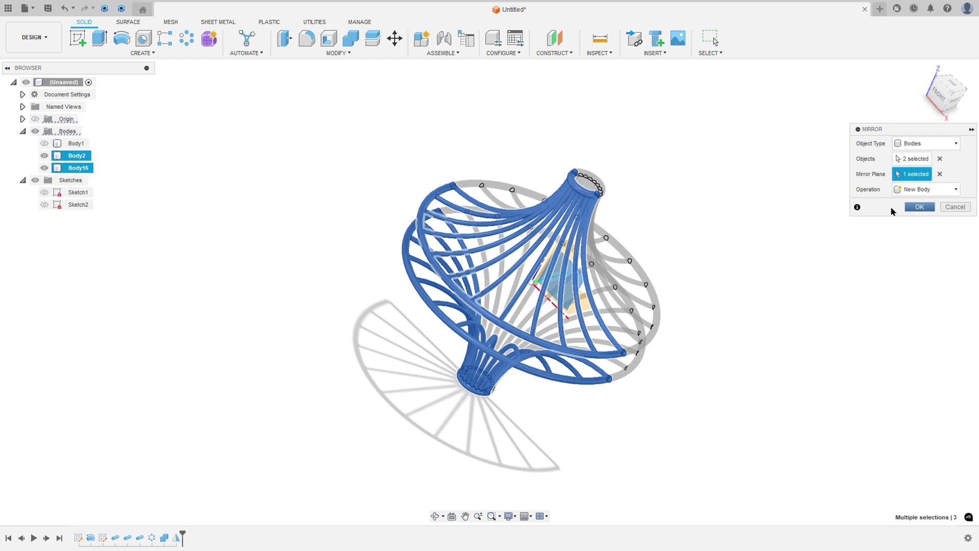
pyautogui.click(920, 207)
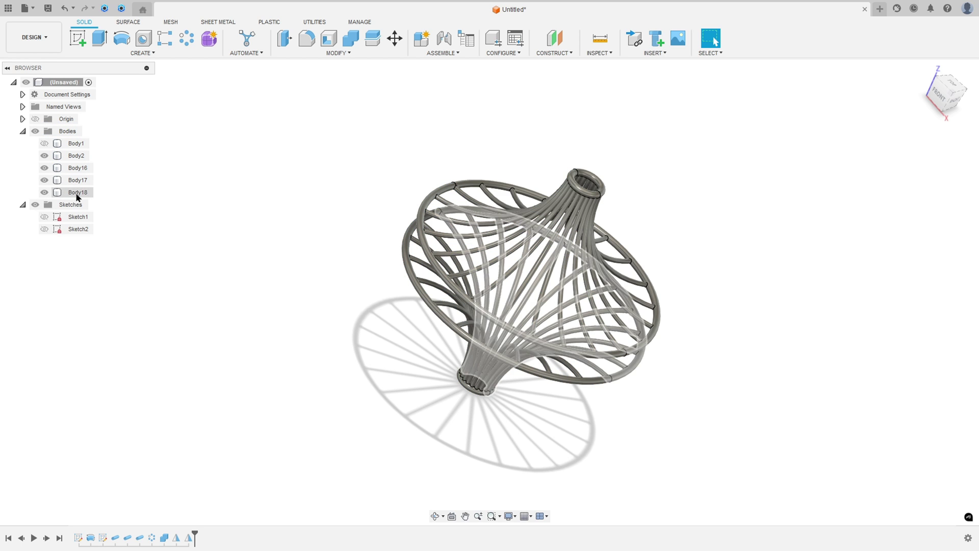
pyautogui.click(77, 194)
pyautogui.keyDown('shift'); pyautogui.click(77, 181); pyautogui.keyUp('shift')
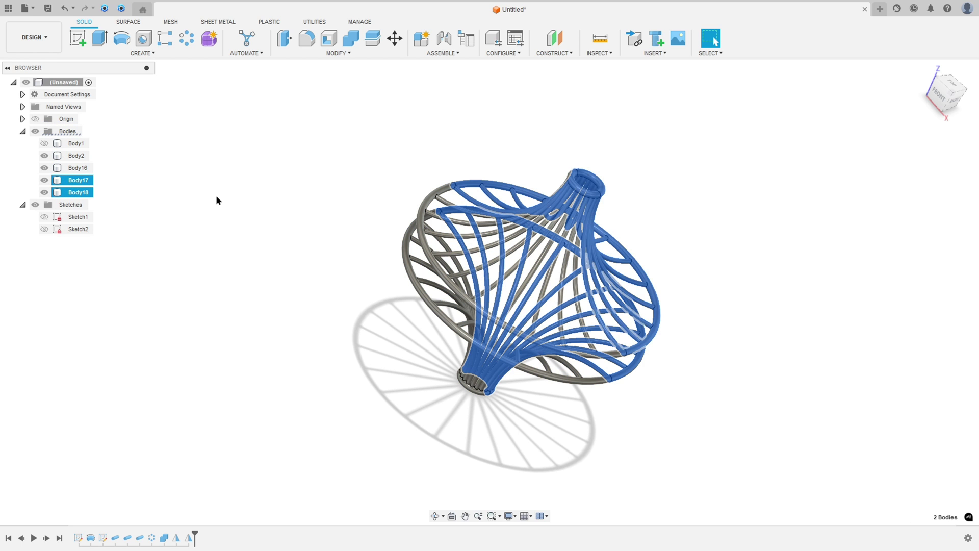
pyautogui.keyDown('shift'); pyautogui.moveTo(216, 200); pyautogui.dragTo(245, 182, button='middle'); pyautogui.keyUp('shift')
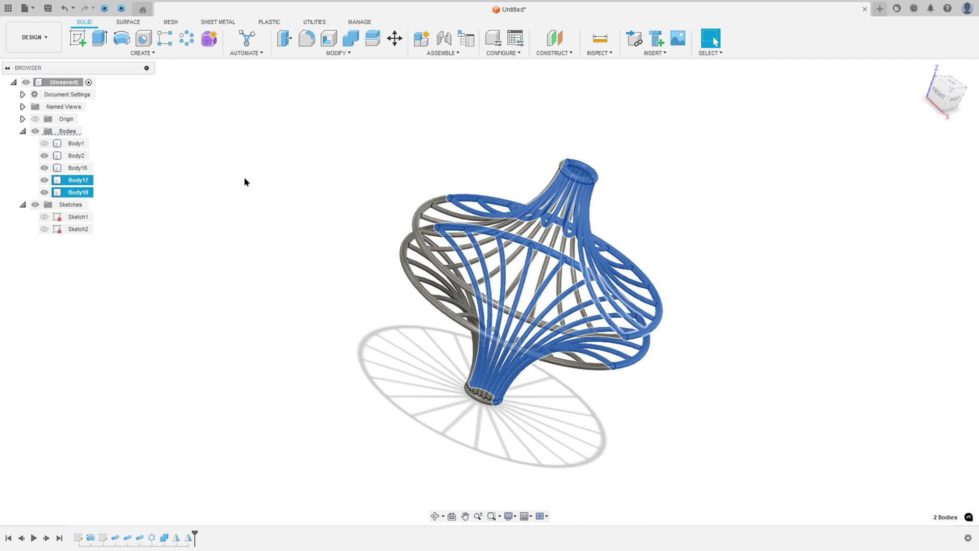
pyautogui.click(319, 145)
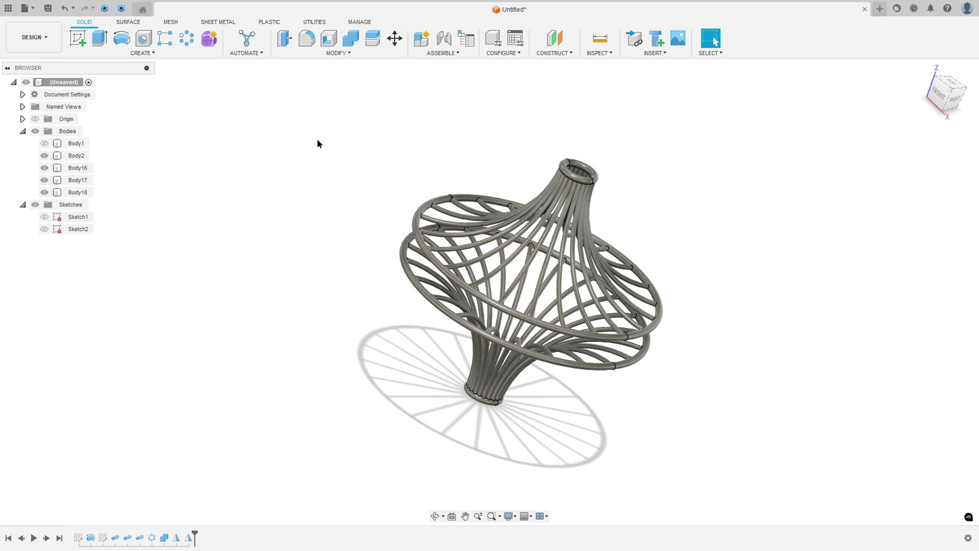
# Rotate Body17 and Body18 by 90° about the picked axis, then hide the Origin.
pyautogui.click(396, 38)
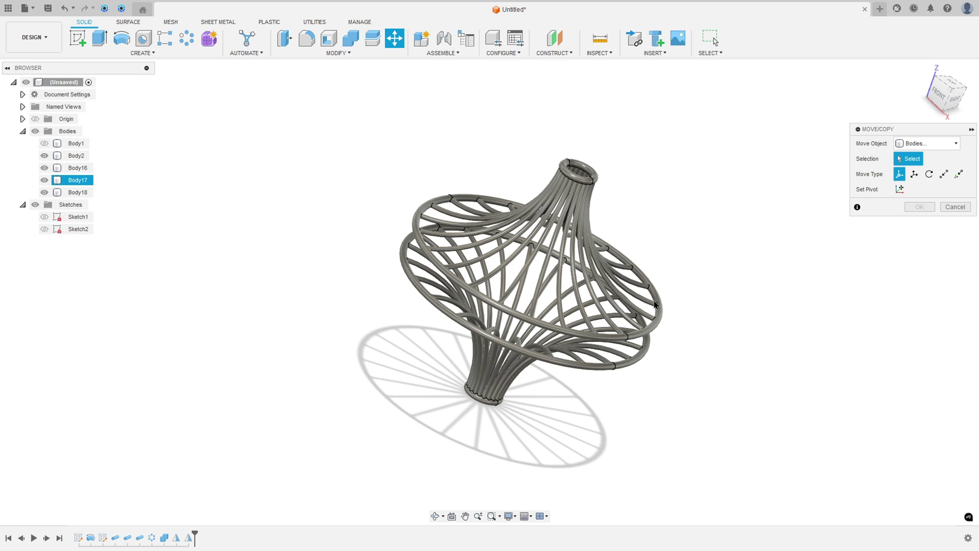
pyautogui.click(77, 180)
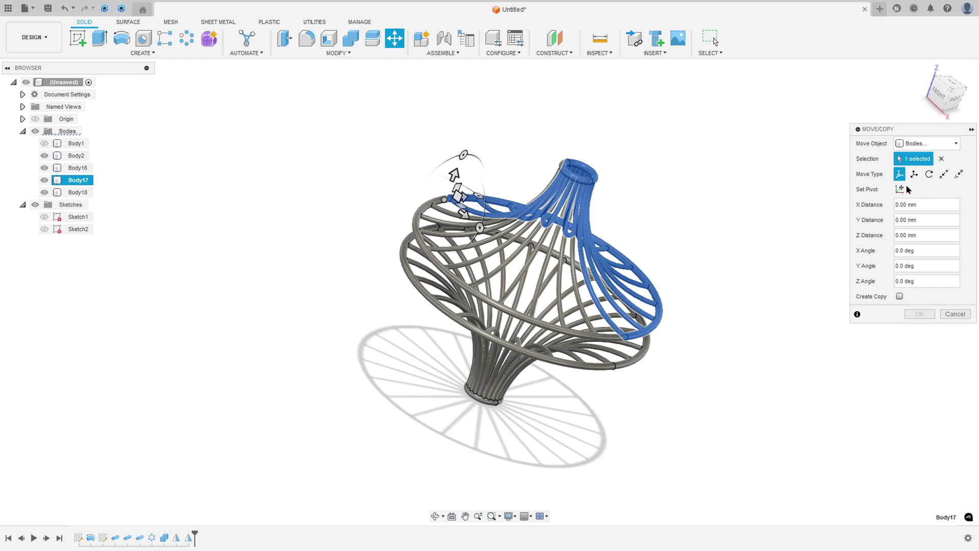
pyautogui.click(75, 193)
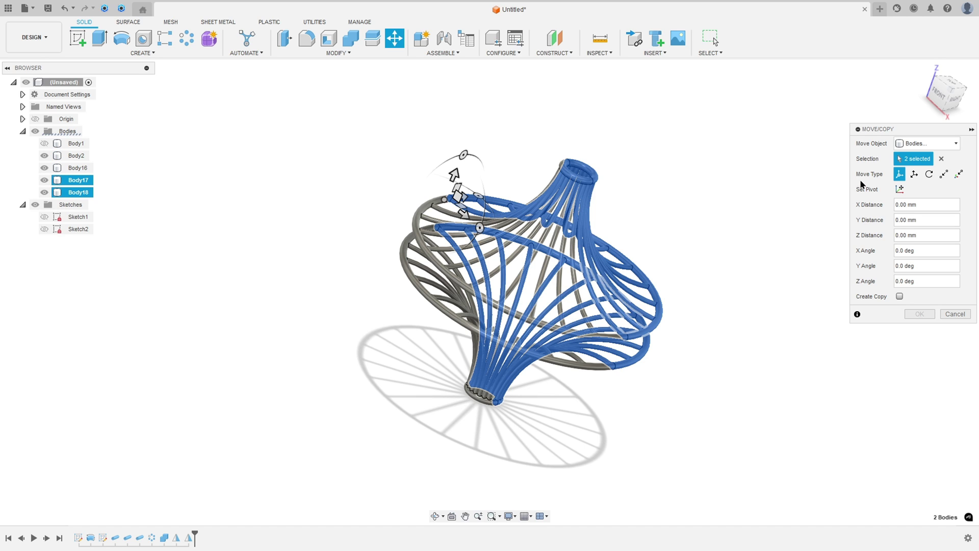
pyautogui.click(930, 174)
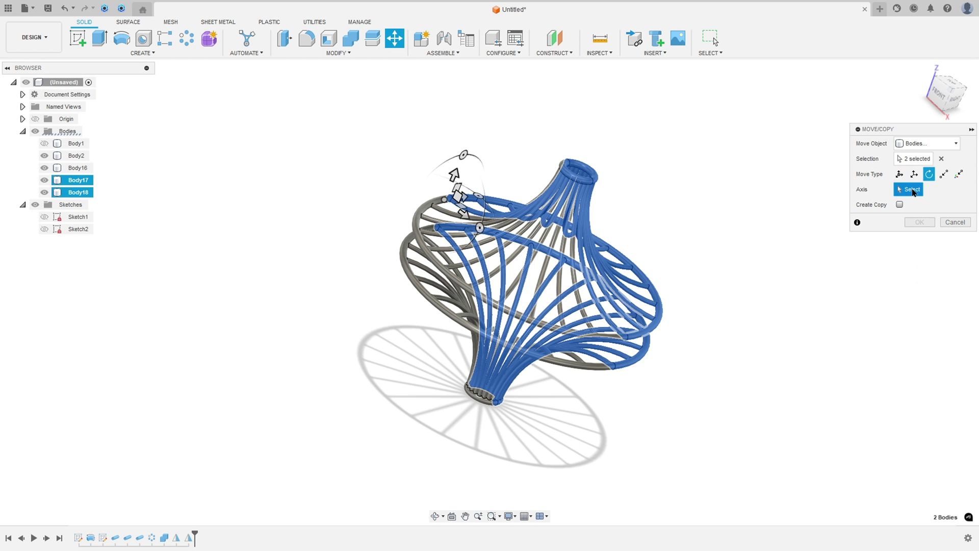
pyautogui.keyDown('shift'); pyautogui.moveTo(699, 230); pyautogui.dragTo(658, 238, button='middle'); pyautogui.keyUp('shift')
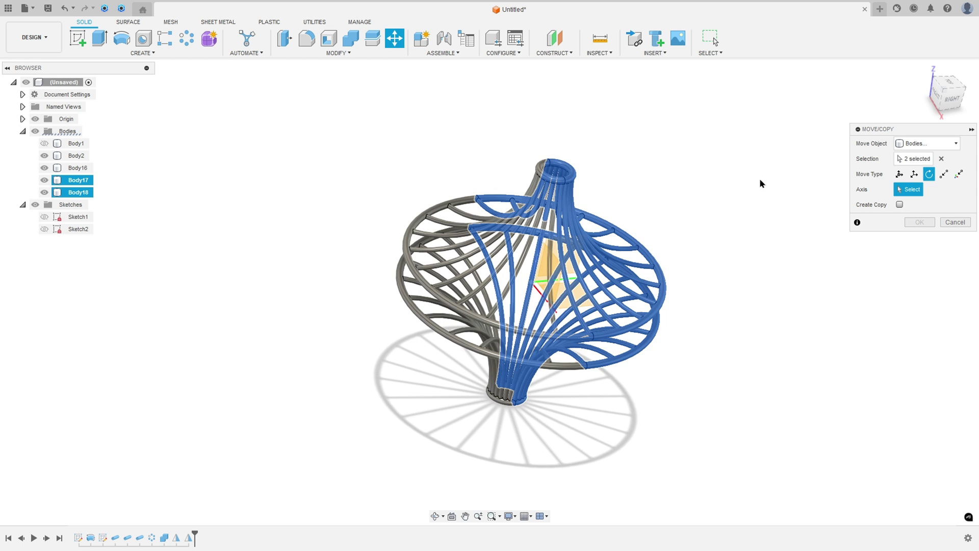
pyautogui.click(572, 282)
pyautogui.keyDown('shift'); pyautogui.moveTo(694, 232); pyautogui.dragTo(770, 248, button='middle'); pyautogui.keyUp('shift')
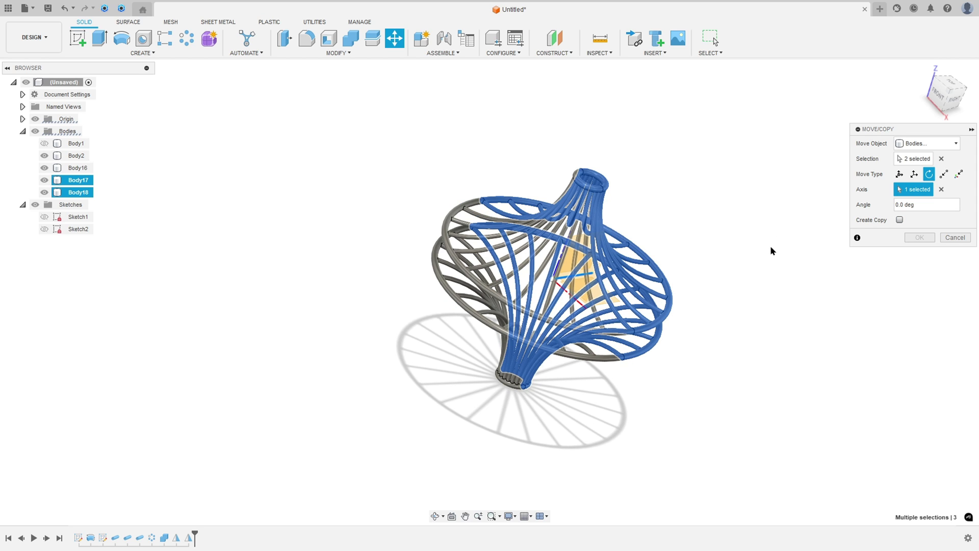
pyautogui.click(931, 204)
pyautogui.write('90')
pyautogui.keyDown('shift'); pyautogui.moveTo(778, 220); pyautogui.dragTo(757, 223, button='middle'); pyautogui.keyUp('shift')
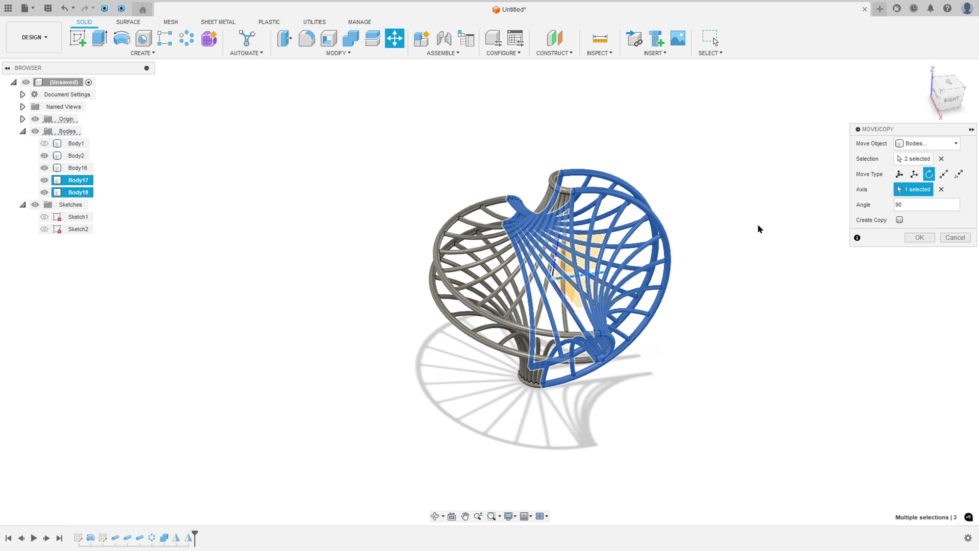
pyautogui.click(921, 237)
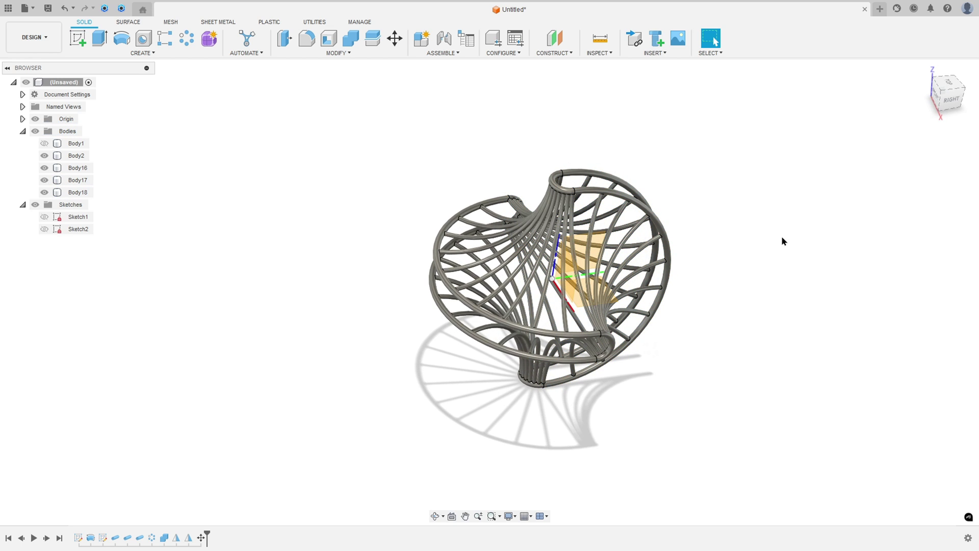
pyautogui.click(35, 119)
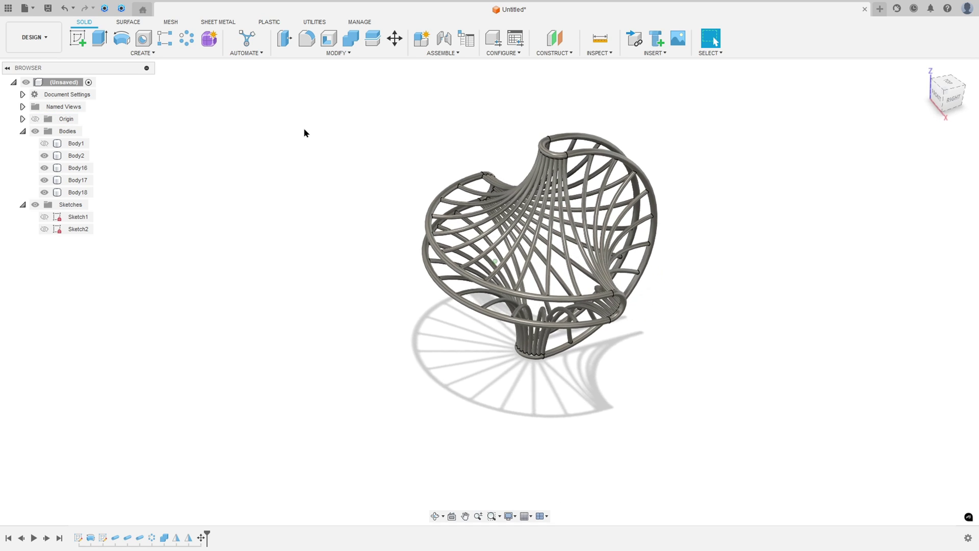